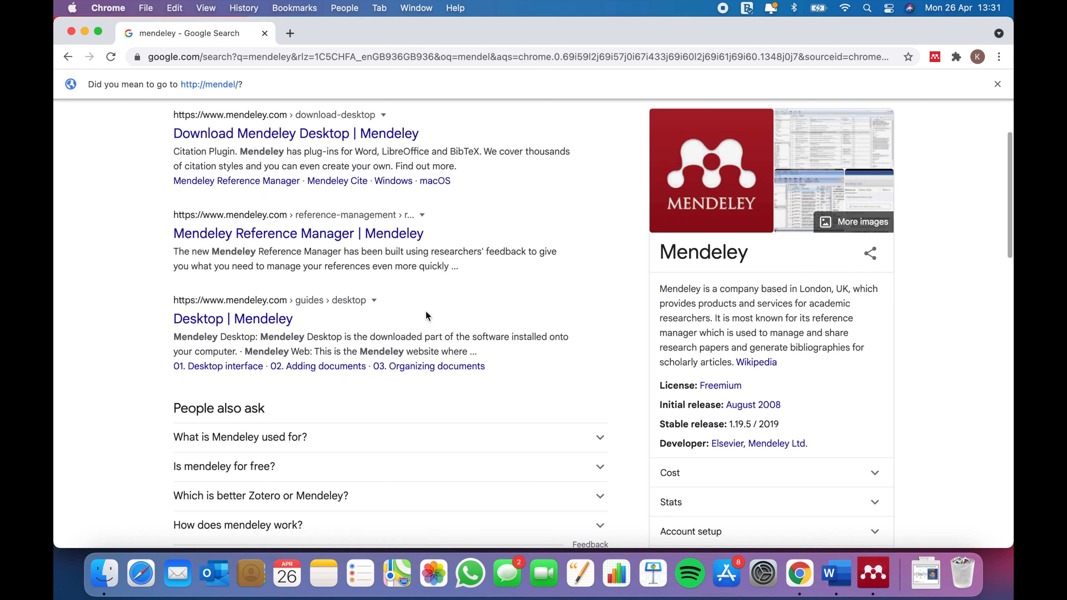
Open the 'Mendeley Reference Manager | Mendeley' search result.
click(334, 236)
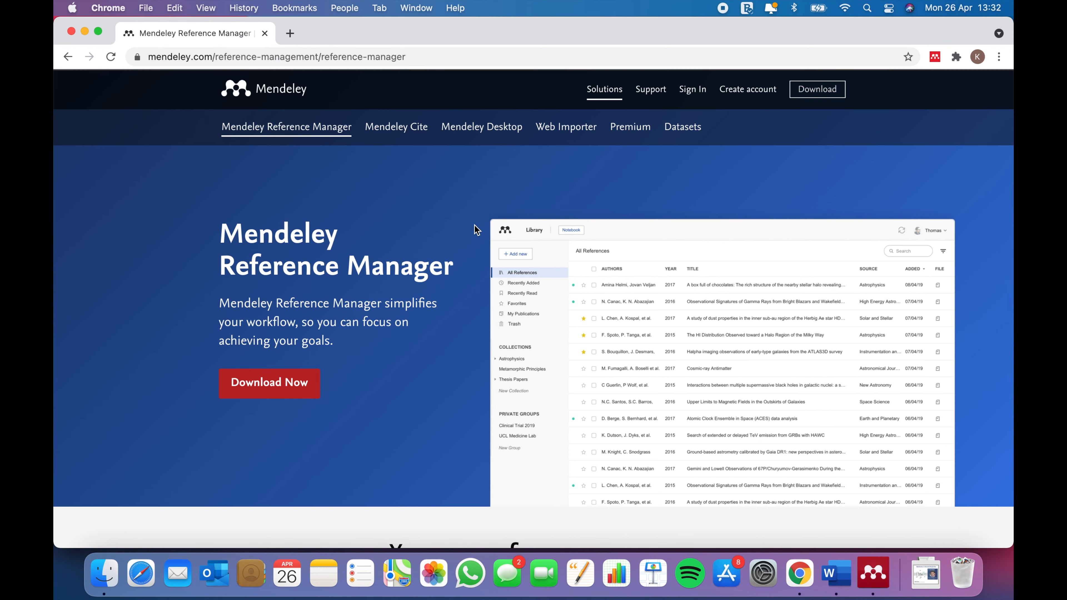
scroll(476, 229, down, 1)
scroll(476, 229, up, 1)
Go to the 'Download Mendeley Desktop for macOS' page and look over its download options.
click(825, 95)
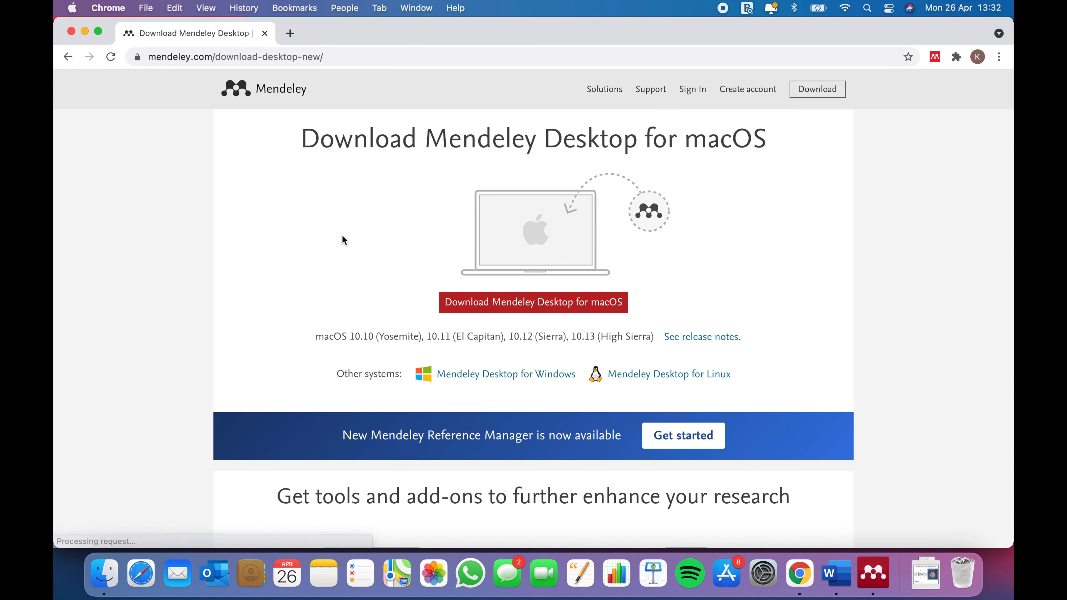
scroll(342, 240, down, 2)
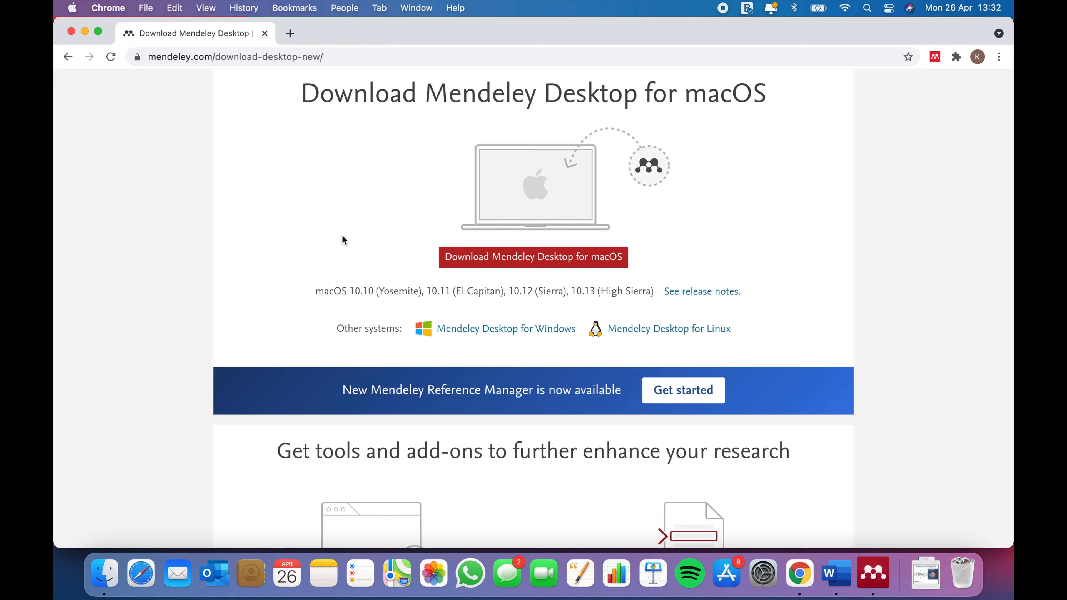
scroll(342, 240, up, 2)
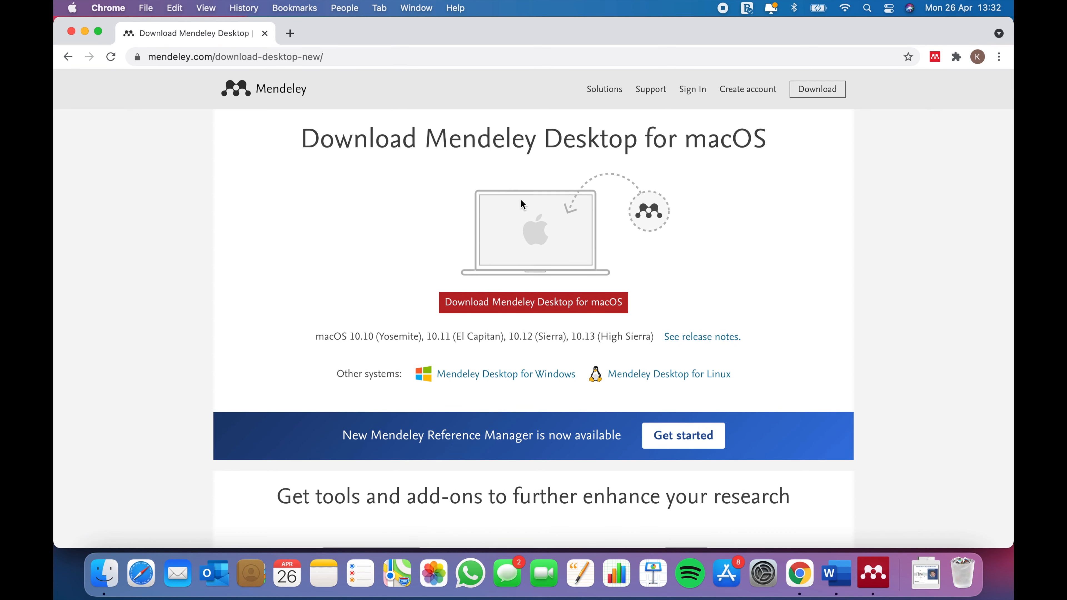
scroll(416, 205, down, 1)
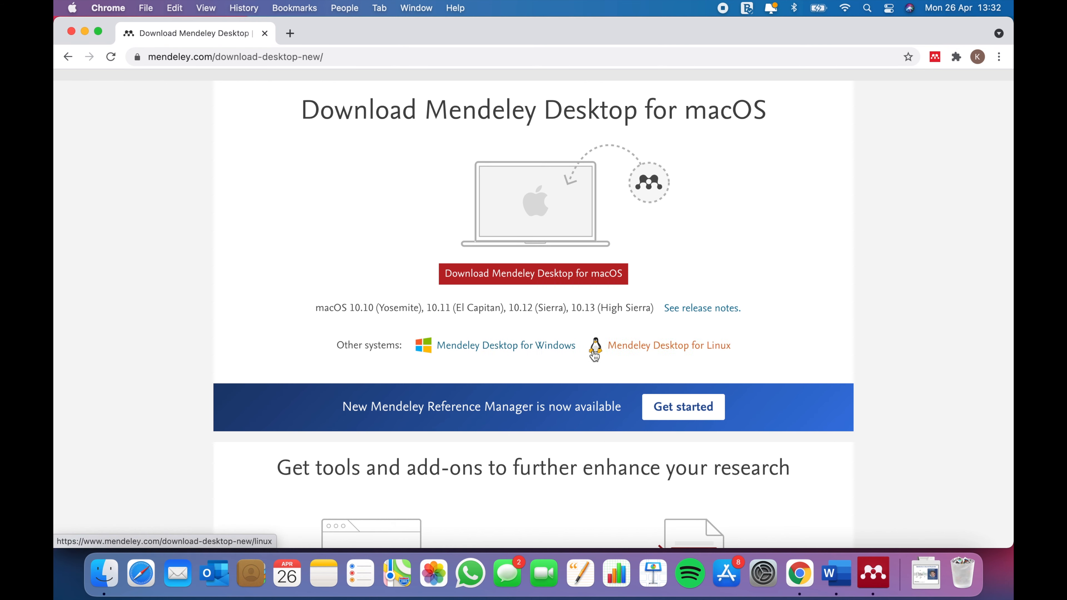
scroll(557, 301, up, 1)
scroll(556, 301, up, 1)
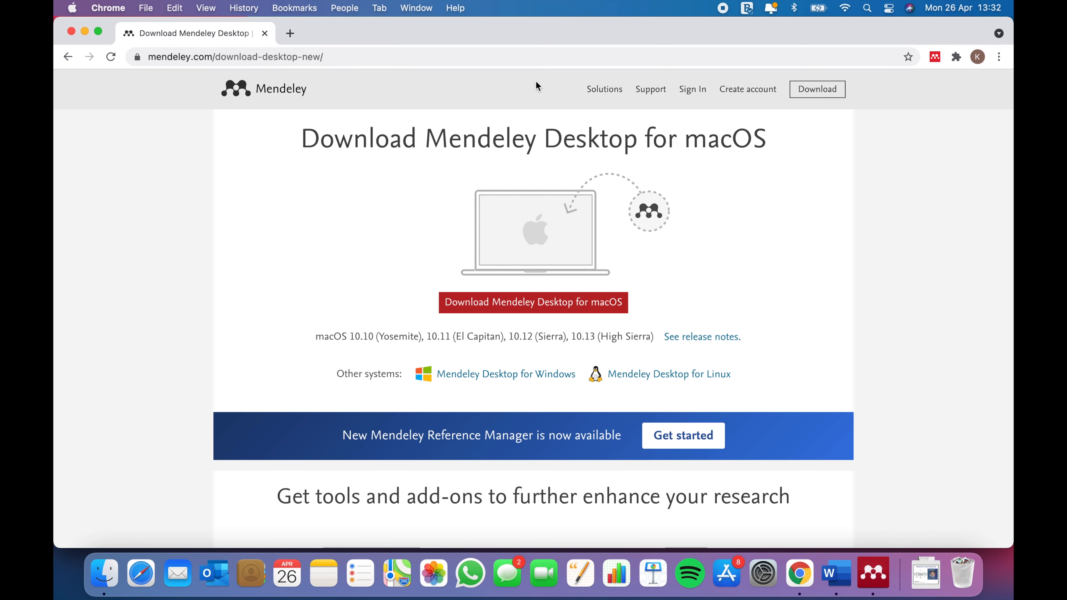
Search the web for 'mendeley add on' and browse the results.
click(679, 54)
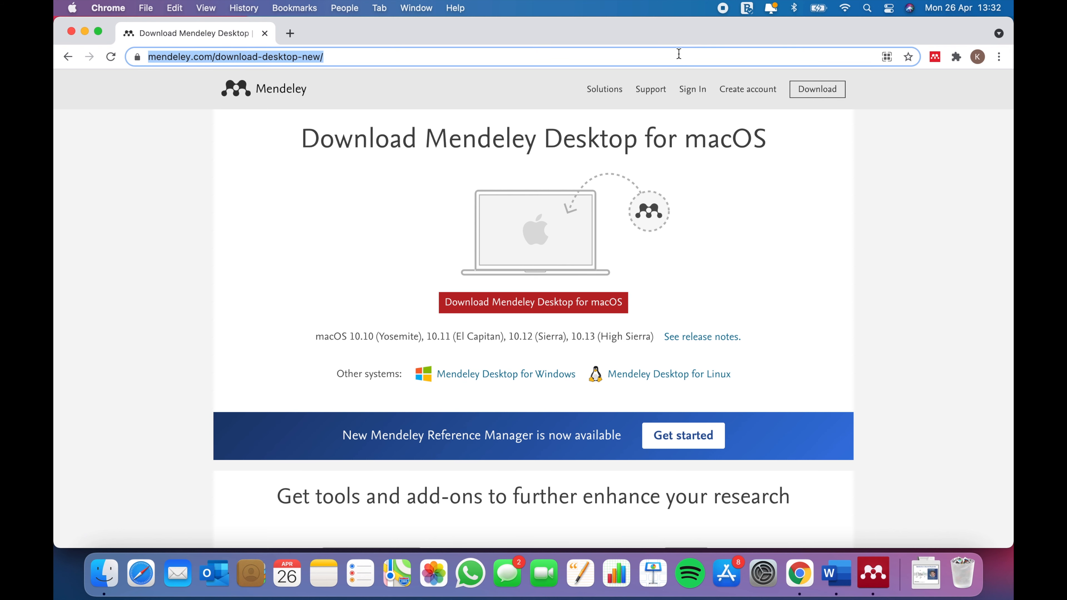
text(mendeley )
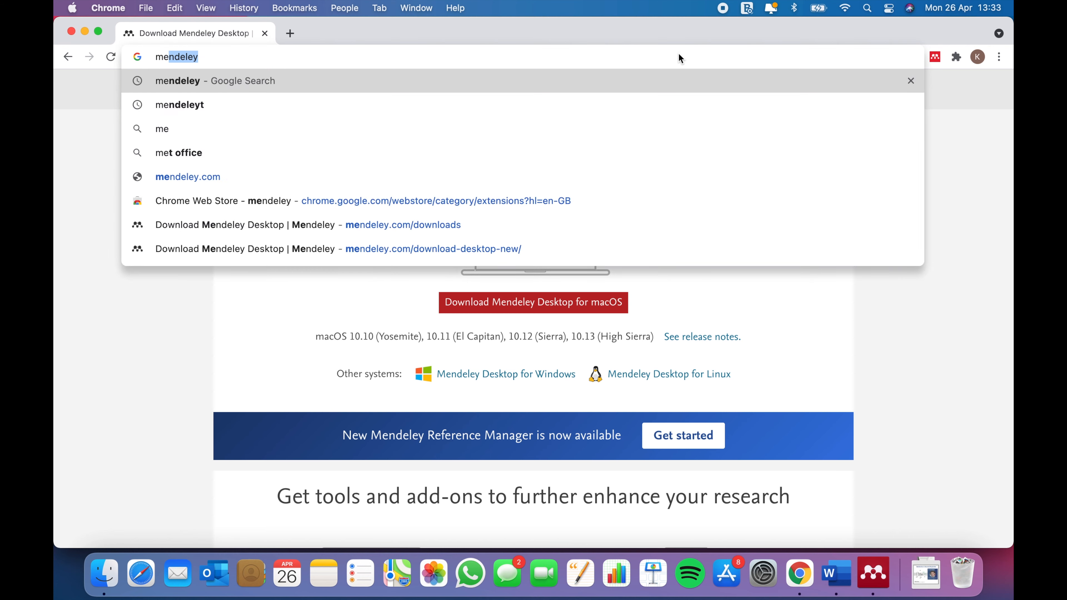
text(add on)
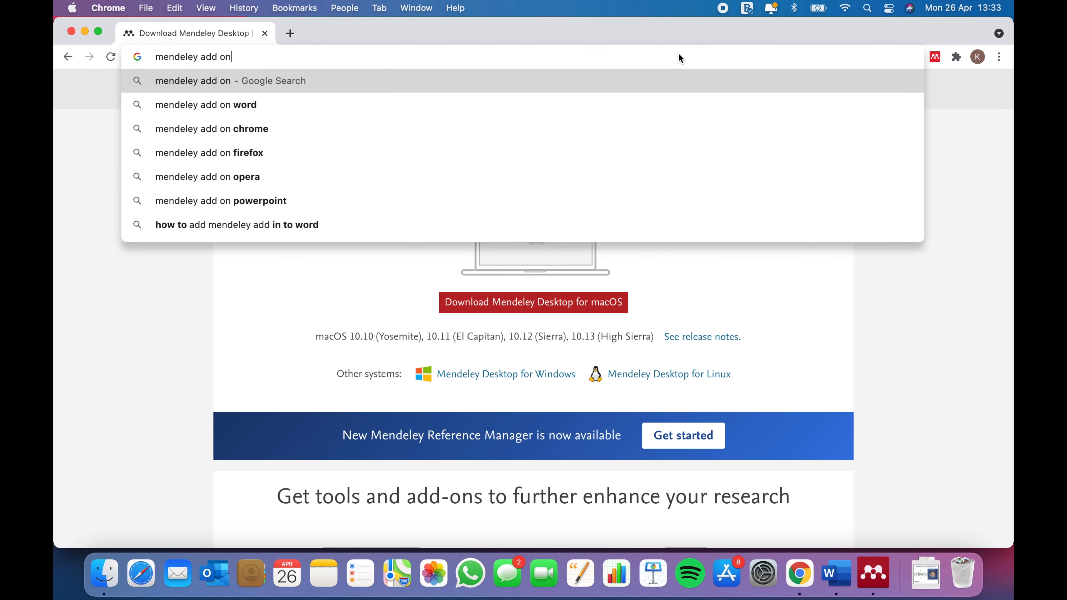
key(Return)
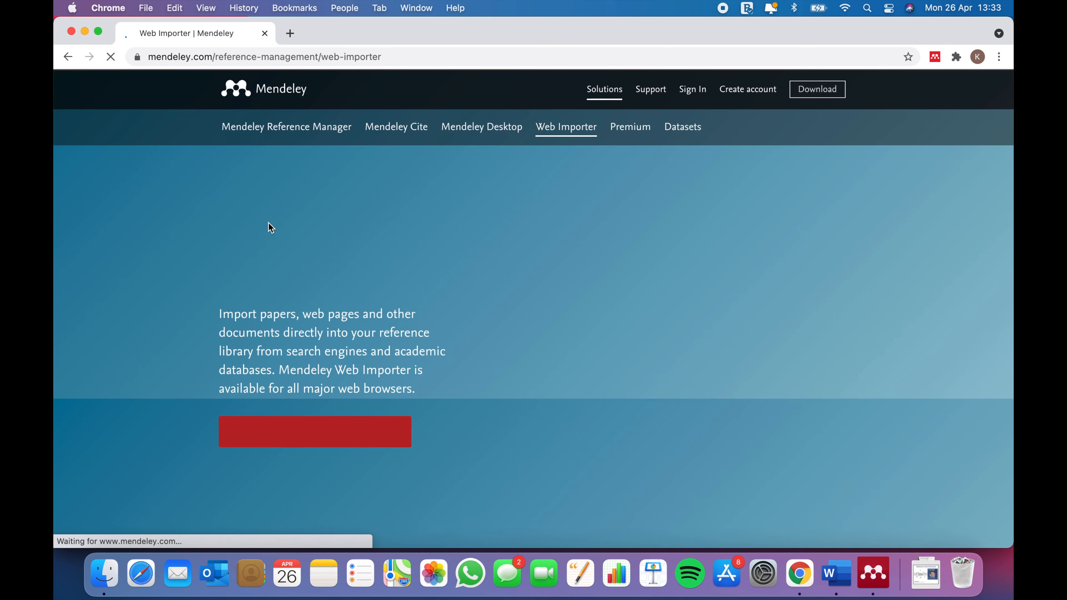
scroll(279, 343, down, 10)
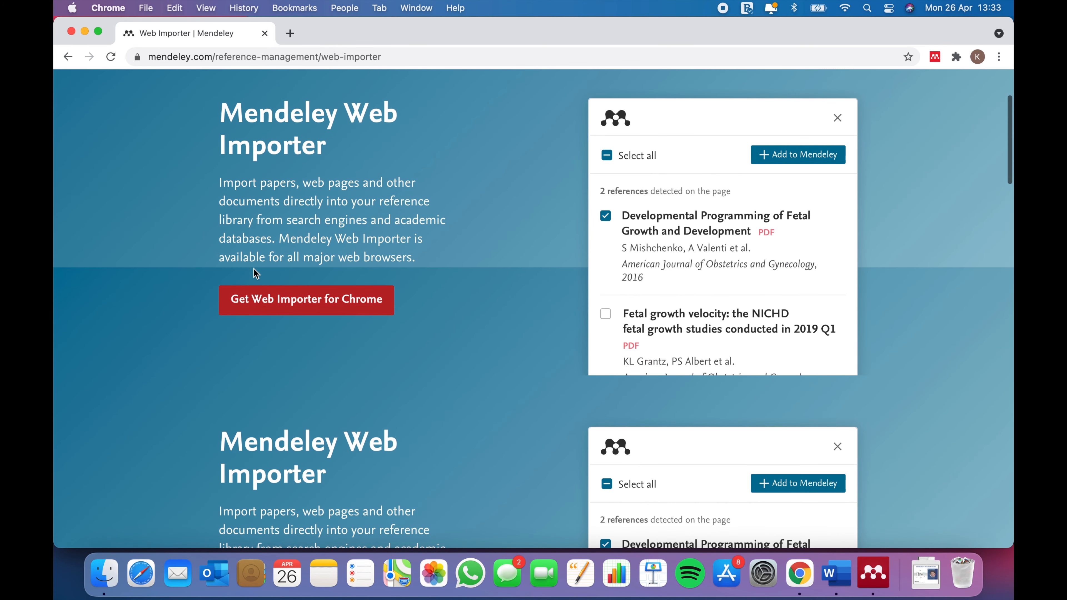
scroll(278, 342, down, 10)
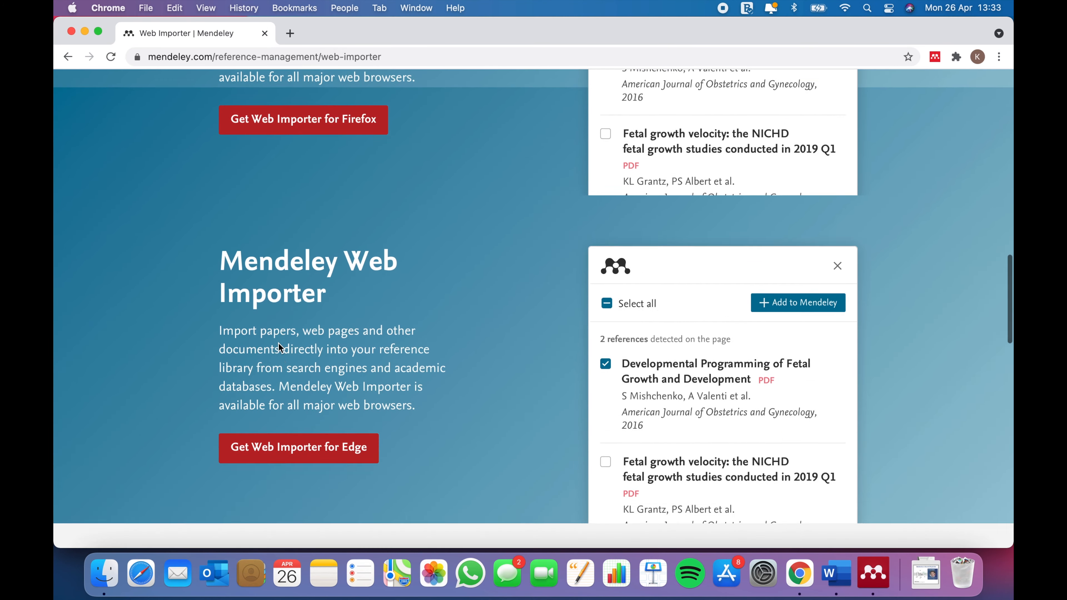
scroll(281, 347, left, 5)
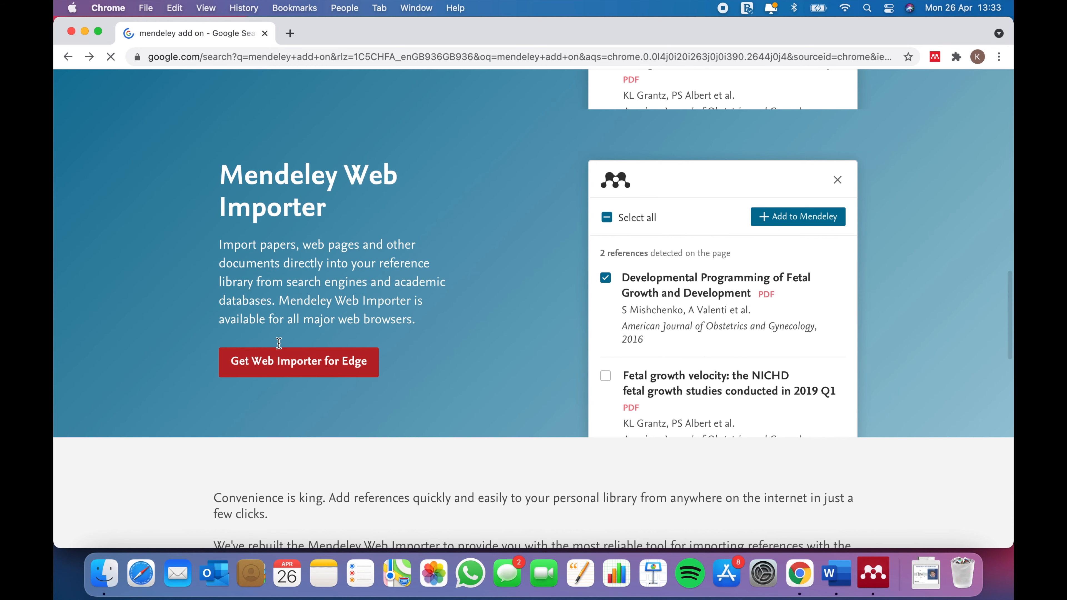
scroll(488, 419, down, 3)
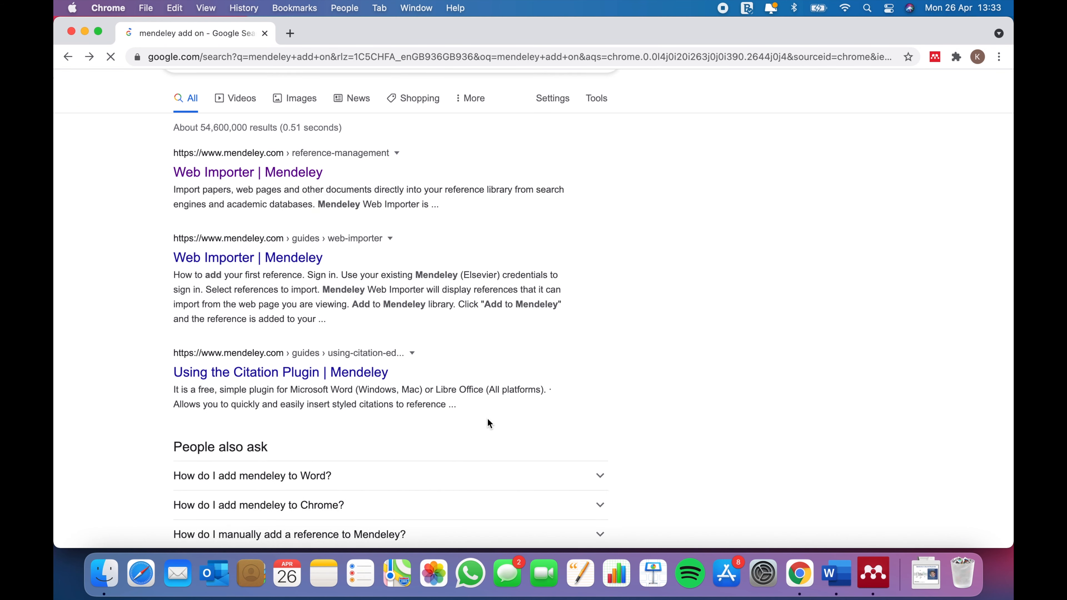
Open the 'Using the Citation Plugin | Mendeley' guide and read through it.
click(315, 366)
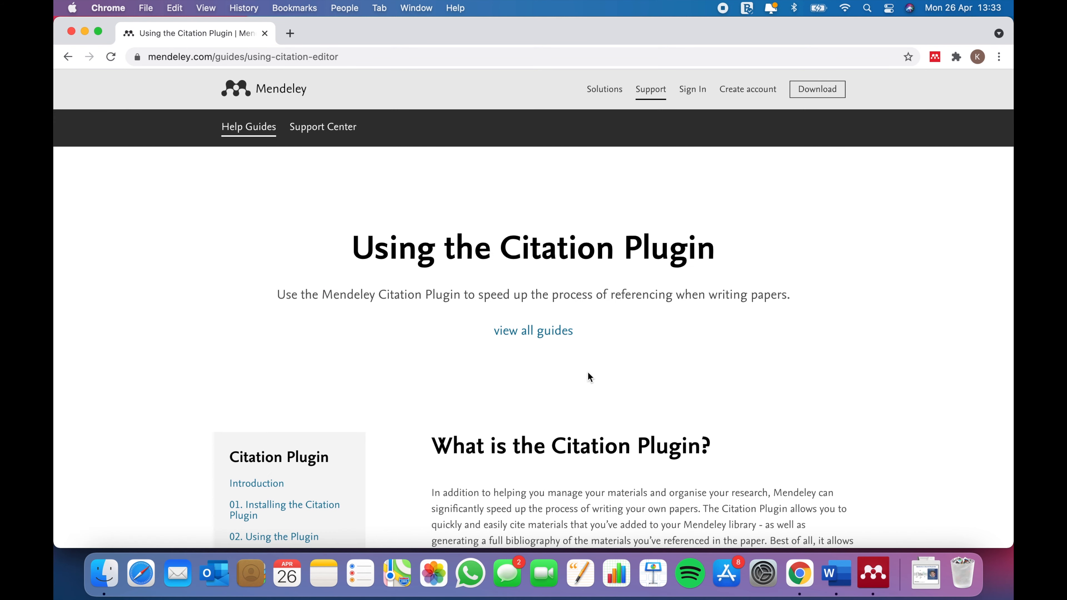
scroll(588, 372, down, 4)
scroll(588, 372, down, 7)
scroll(588, 372, up, 11)
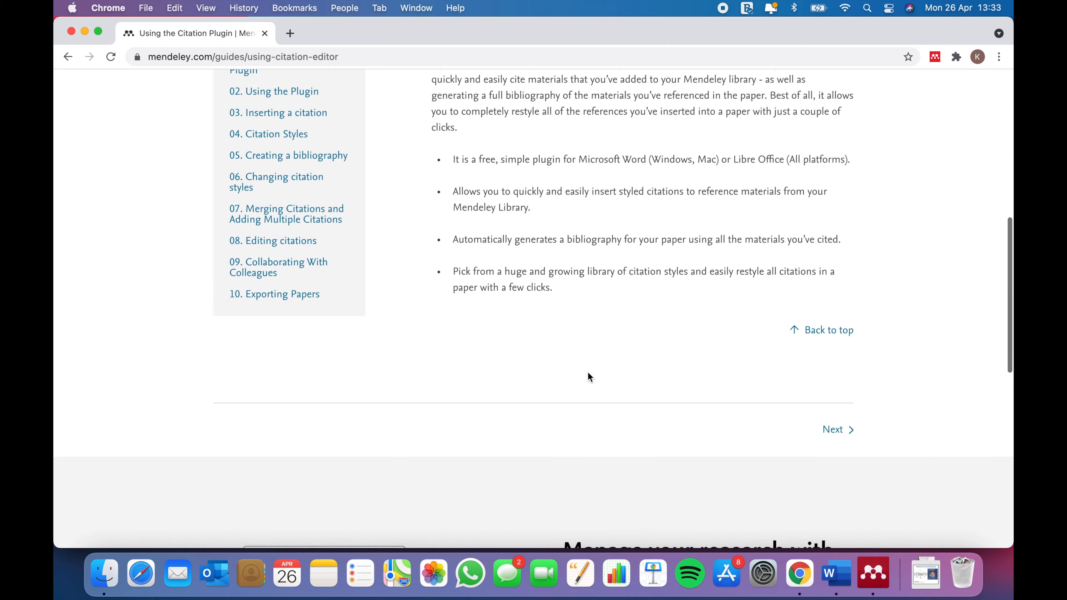
scroll(588, 373, down, 12)
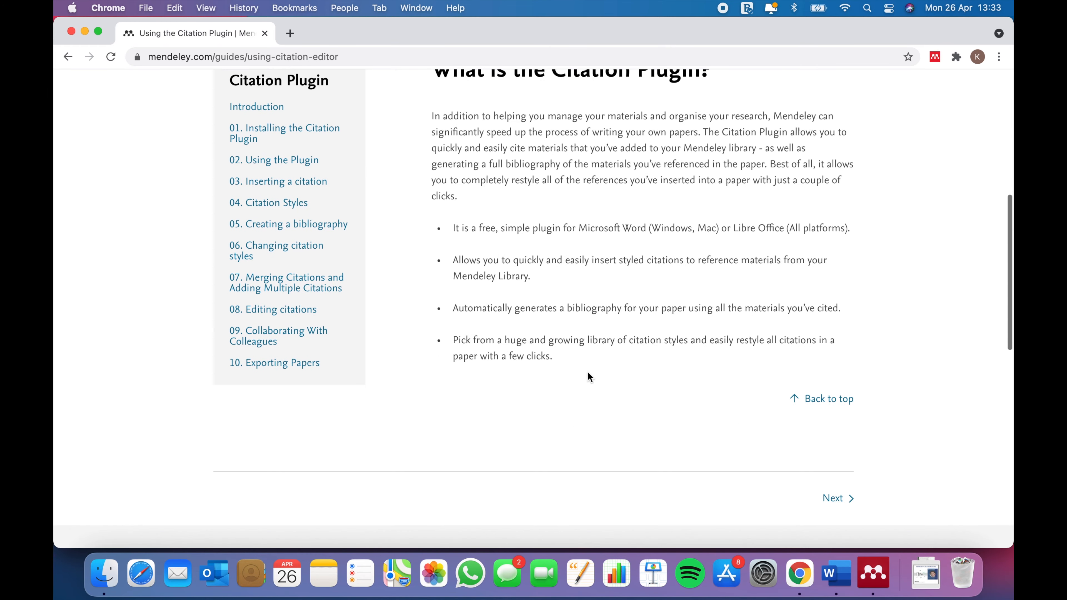
scroll(588, 372, down, 4)
scroll(587, 373, up, 16)
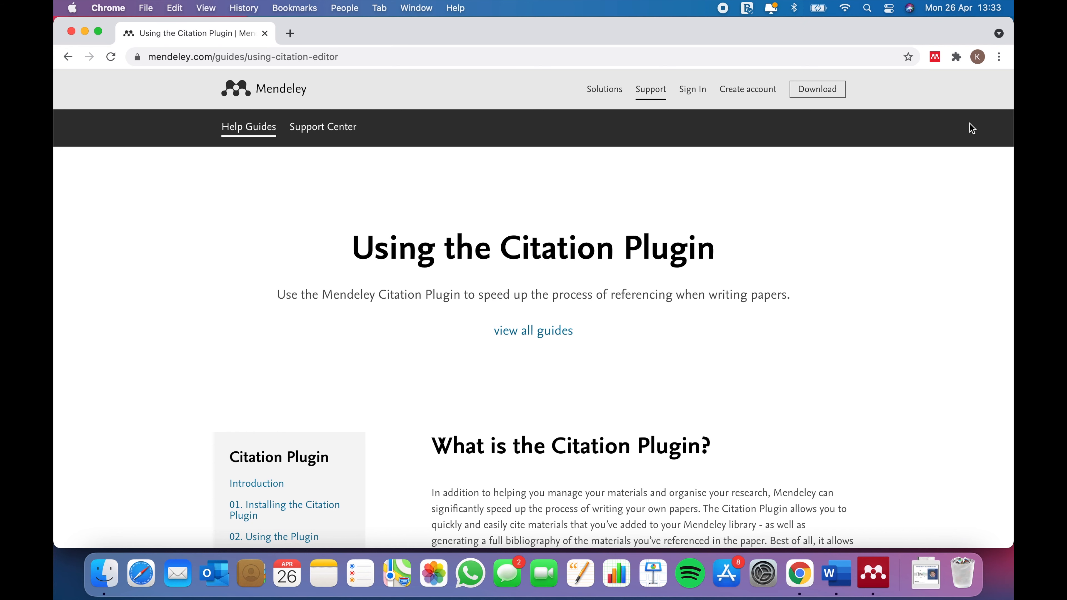
Search the web for 'pubmed' to reach the PubMed site.
click(783, 62)
text(pubmed)
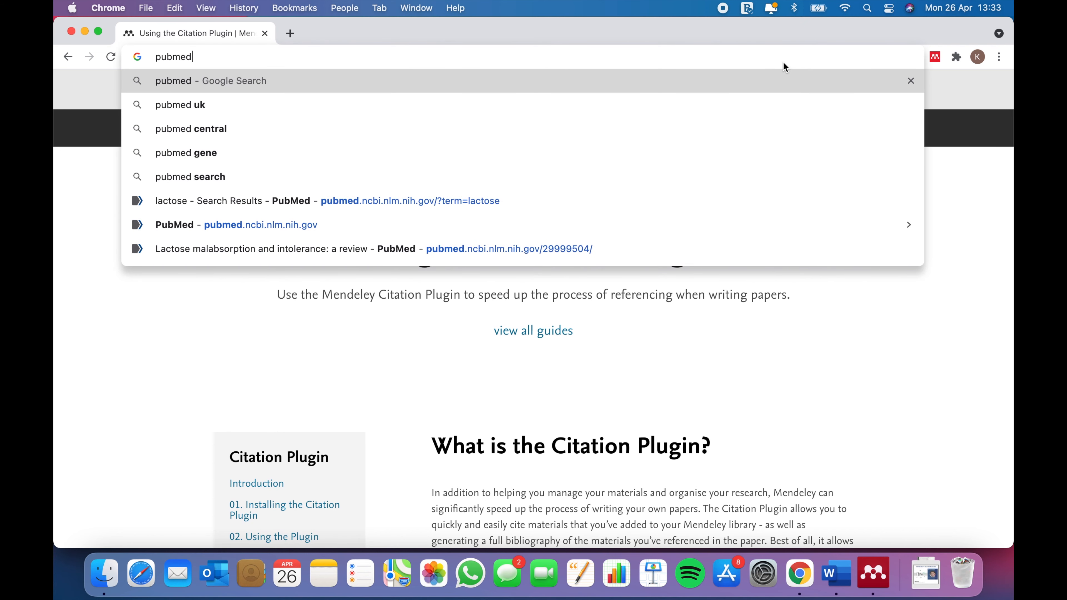
key(Return)
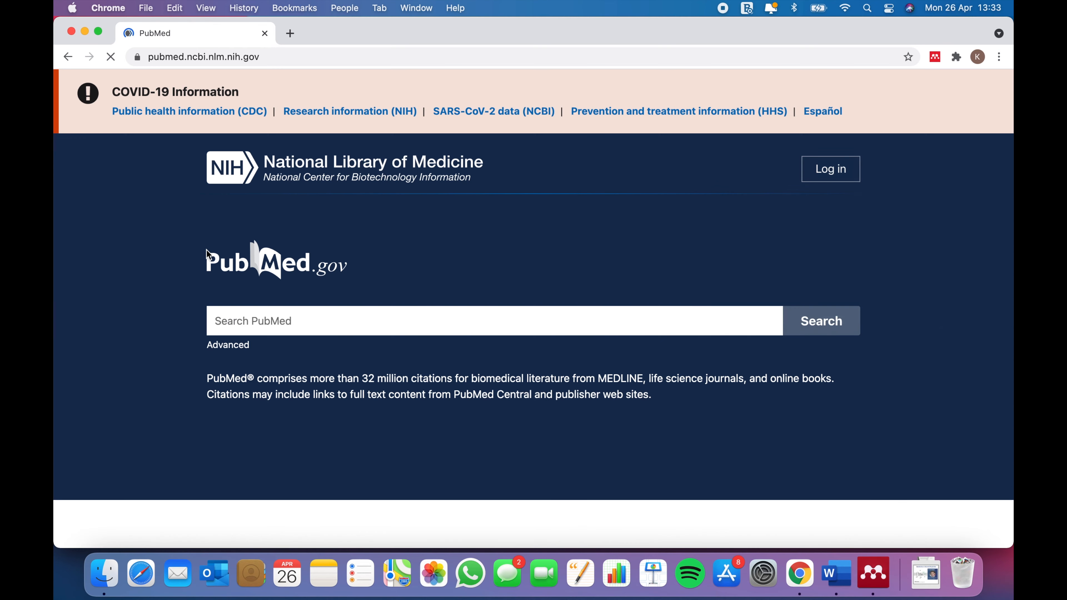
Search PubMed for 'lactose' and open 'Lactose malabsorption and intolerance: a review'.
click(339, 318)
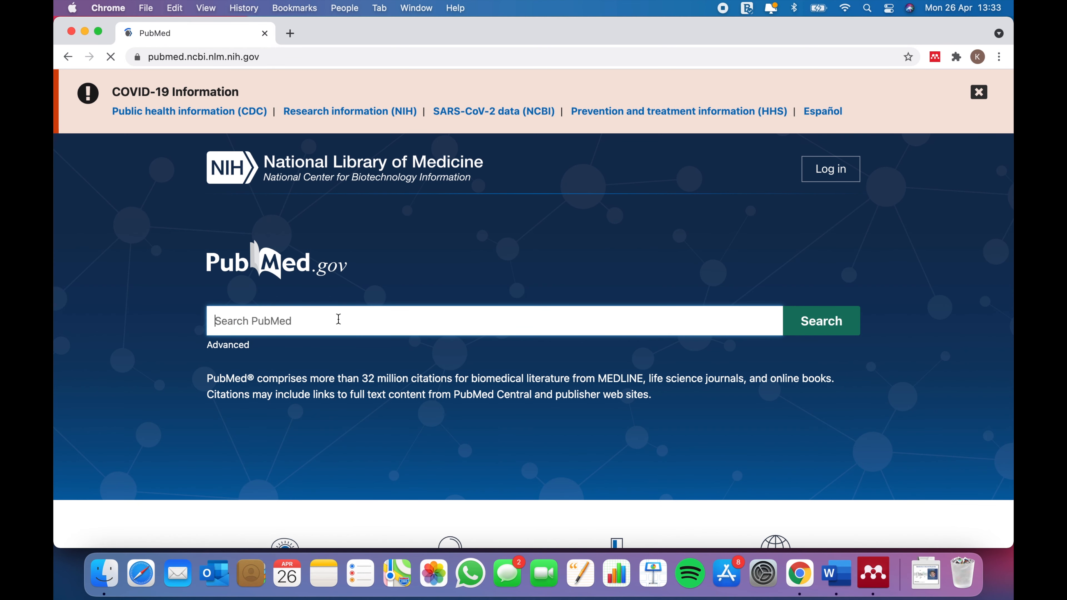
text(lactose)
key(Return)
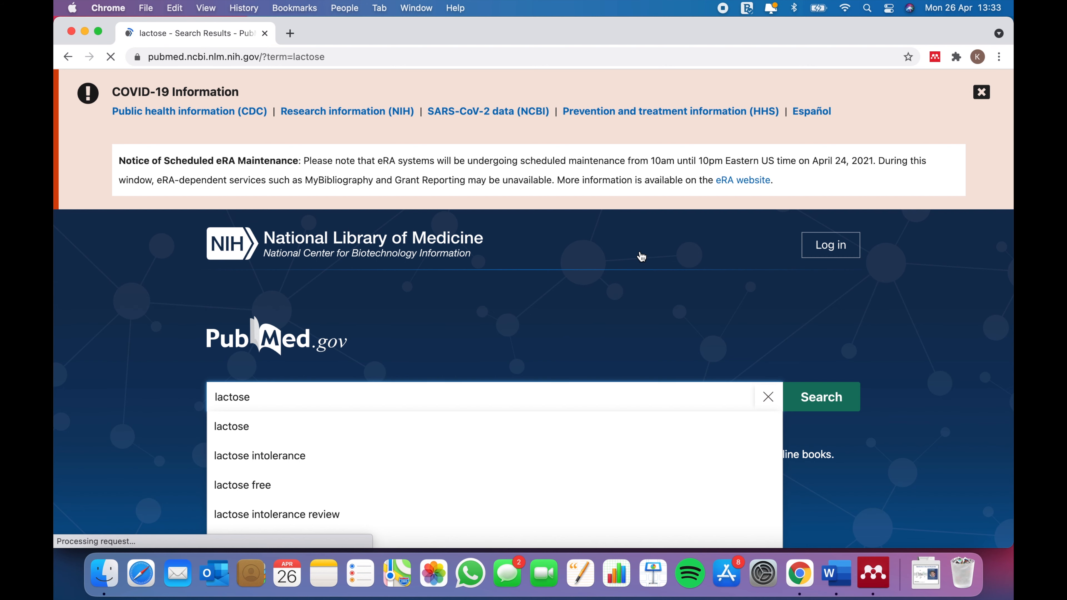
scroll(717, 271, down, 3)
scroll(718, 270, down, 1)
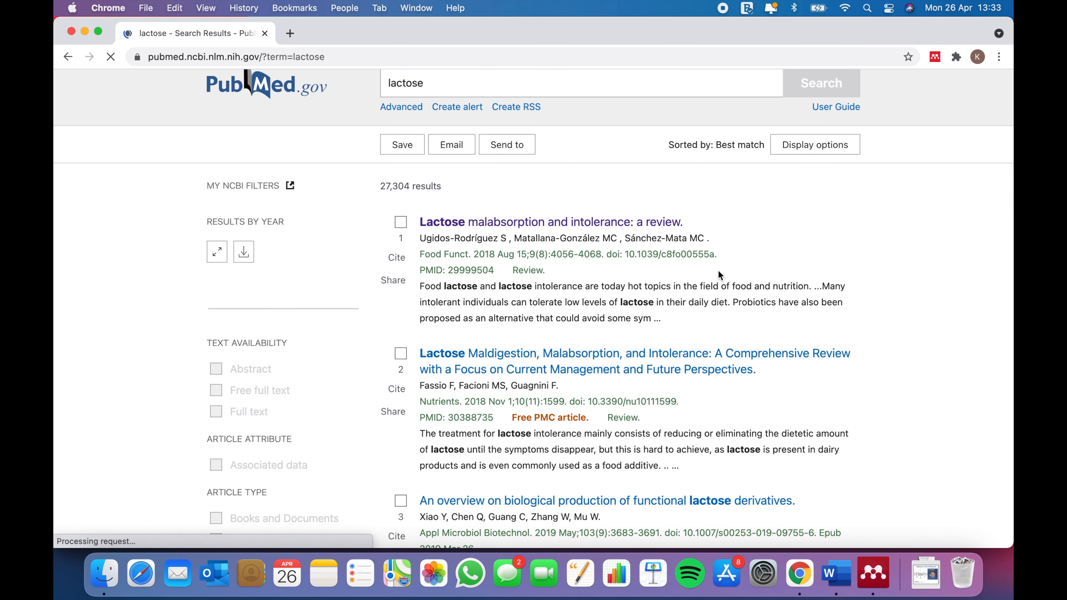
click(636, 227)
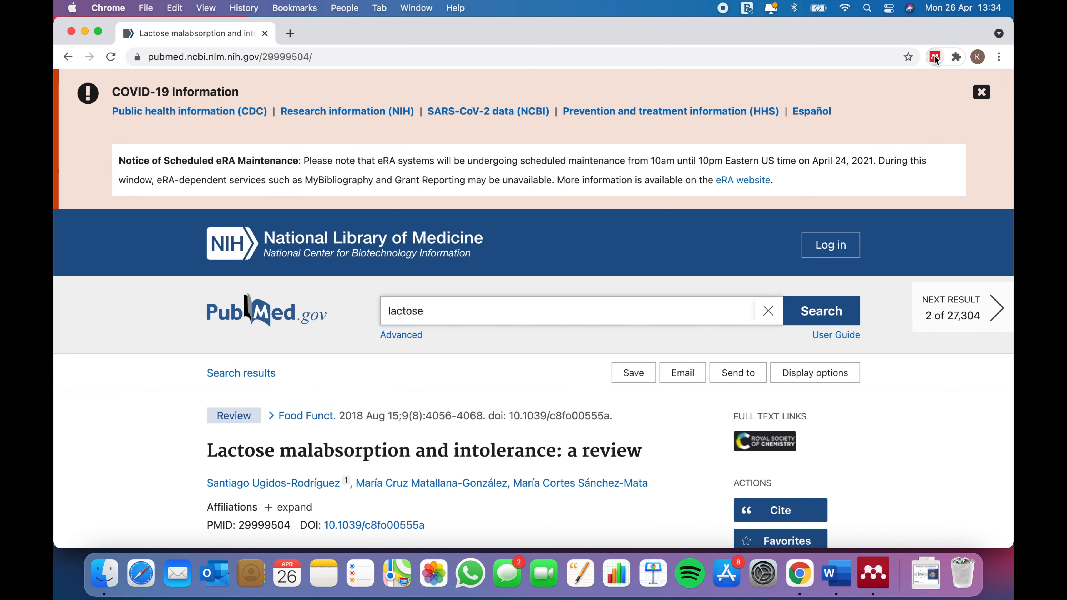
Sign in to the Mendeley Web Importer on the PubMed article using the account password.
click(935, 59)
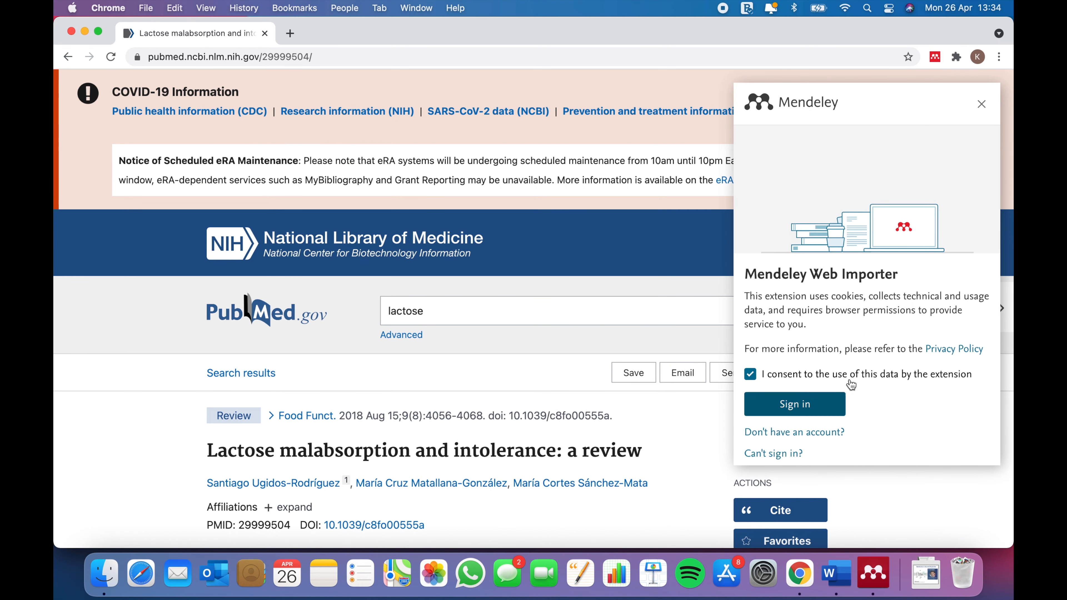
click(798, 404)
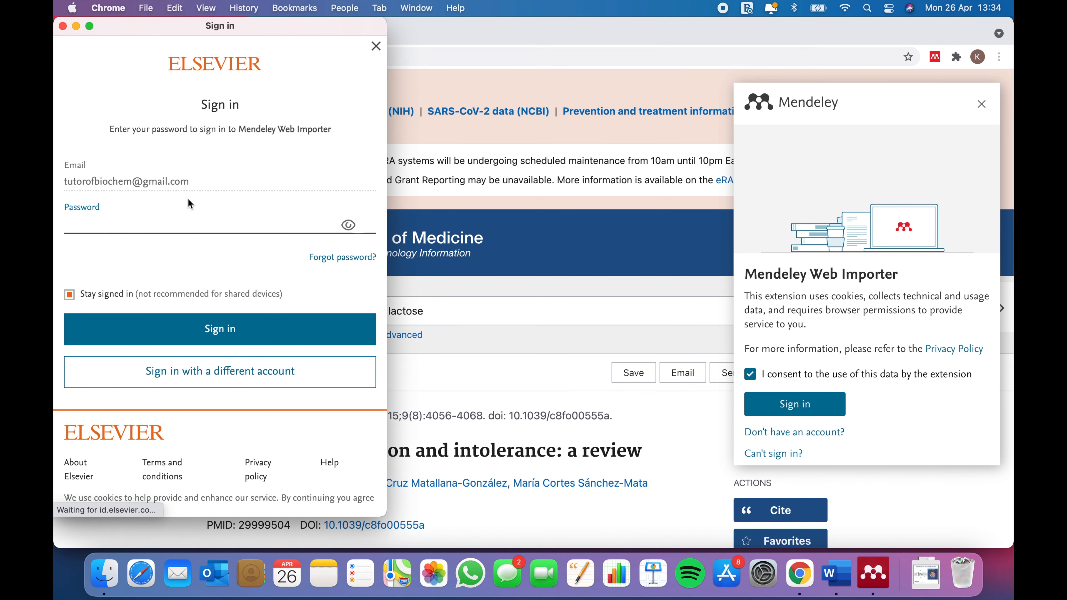
text(••)
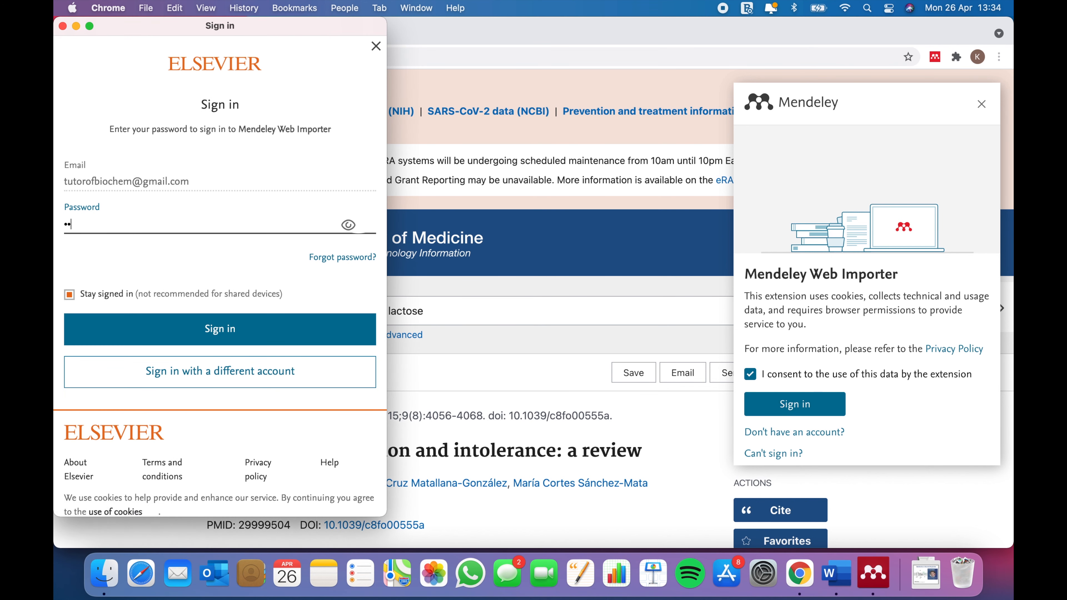
text(••••••••)
key(Return)
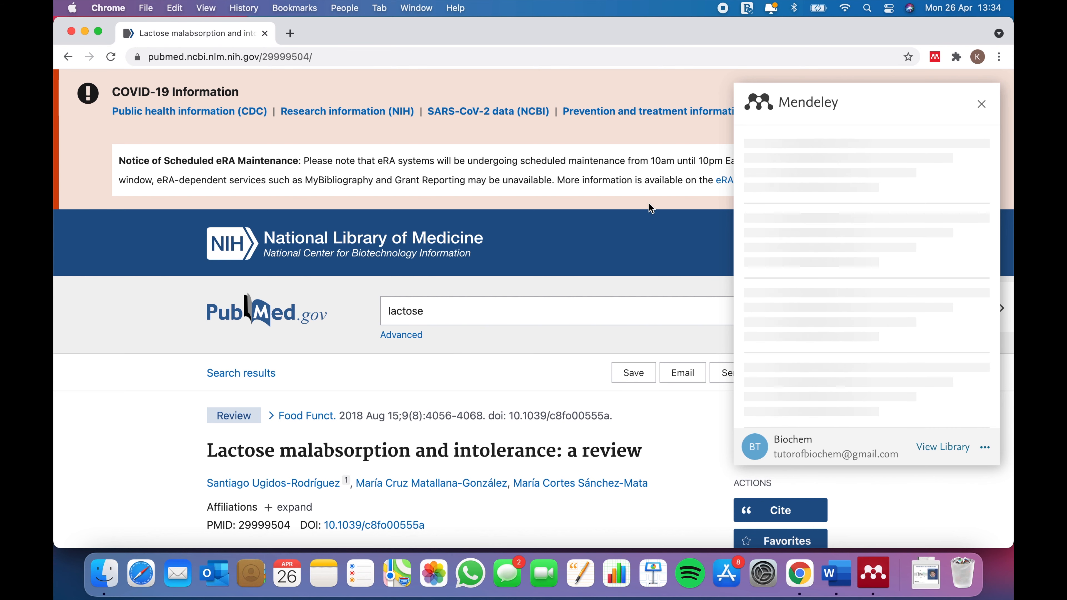
Check the detected references and add the ticked lactose malabsorption review to Mendeley.
scroll(650, 209, down, 2)
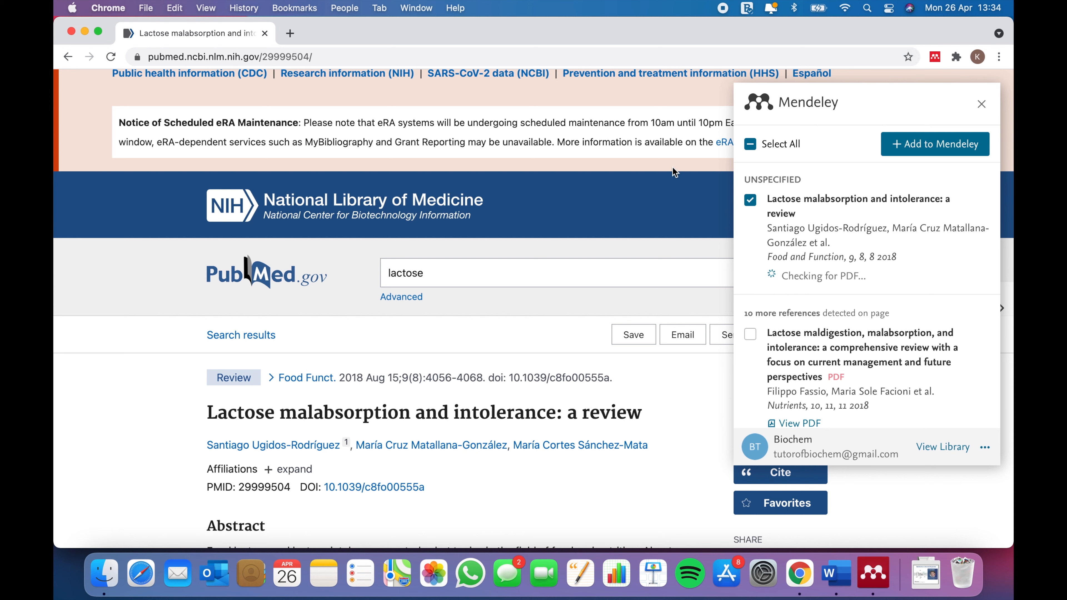
scroll(773, 318, down, 5)
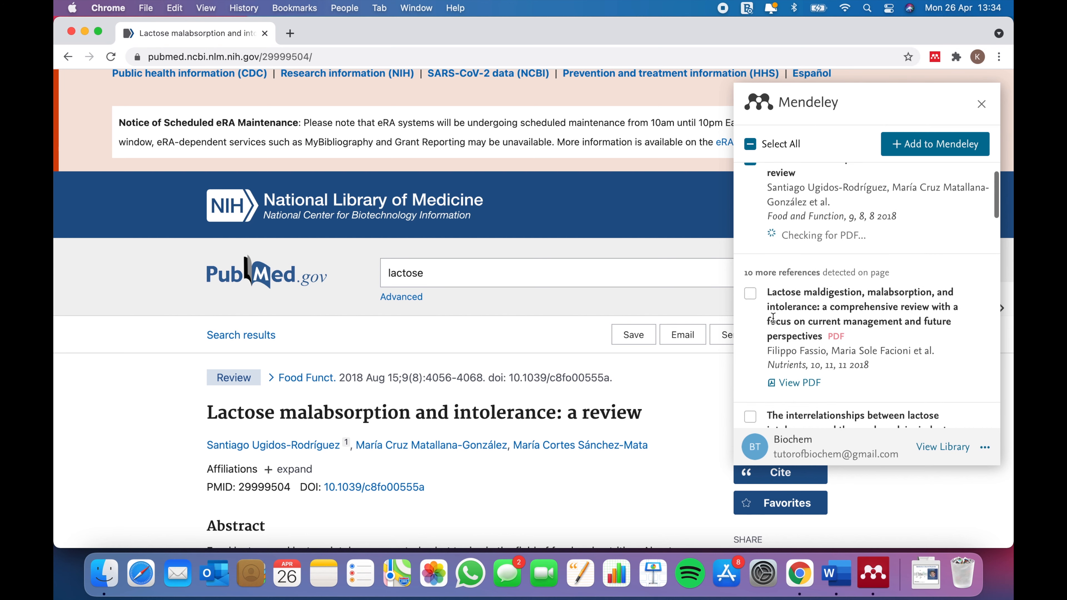
scroll(775, 322, down, 8)
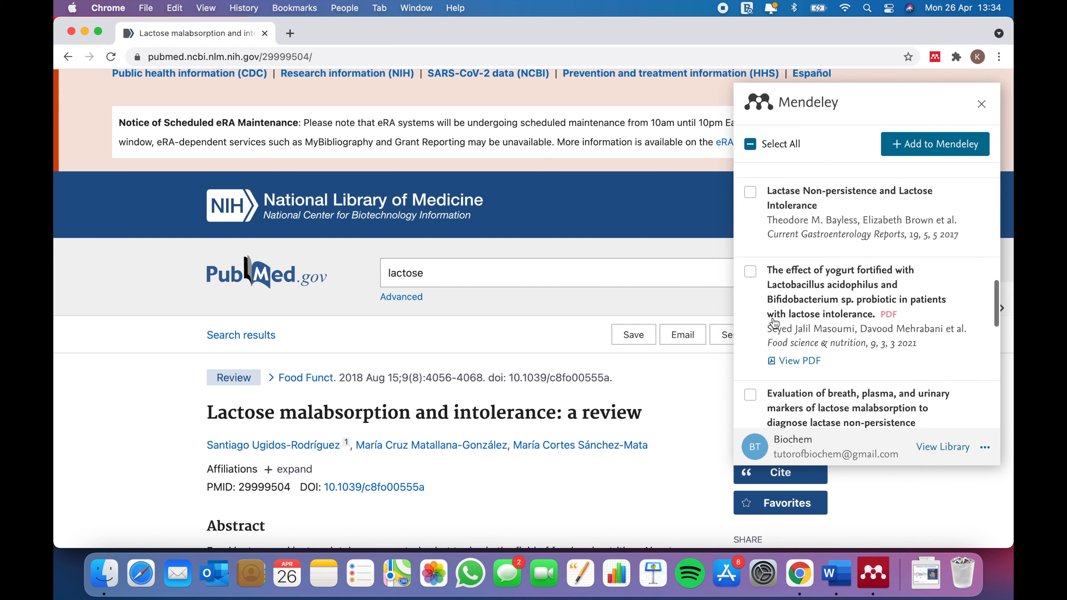
scroll(823, 294, up, 15)
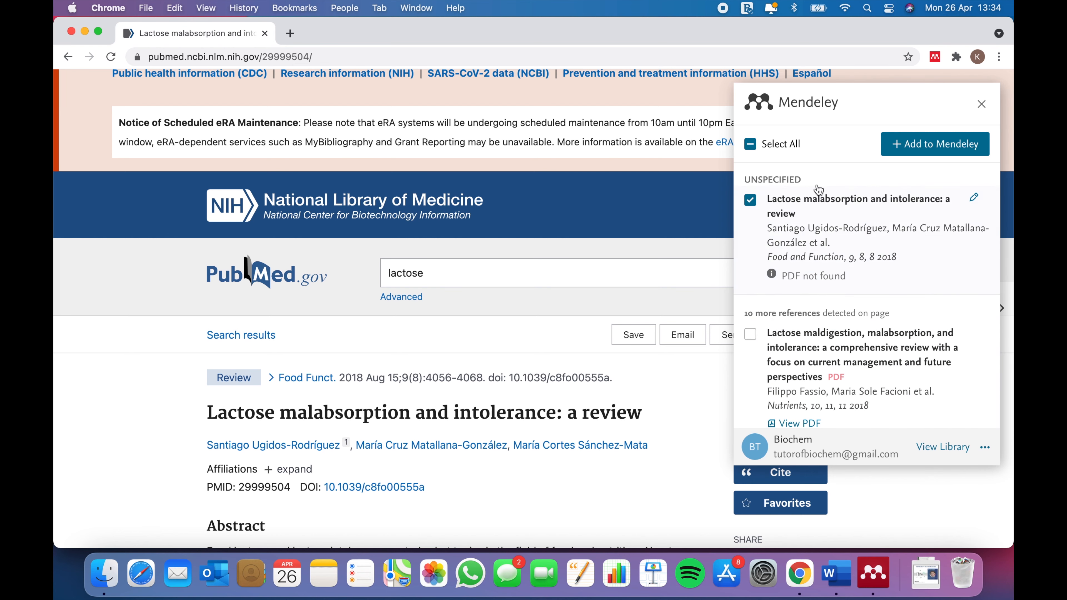
scroll(575, 332, down, 9)
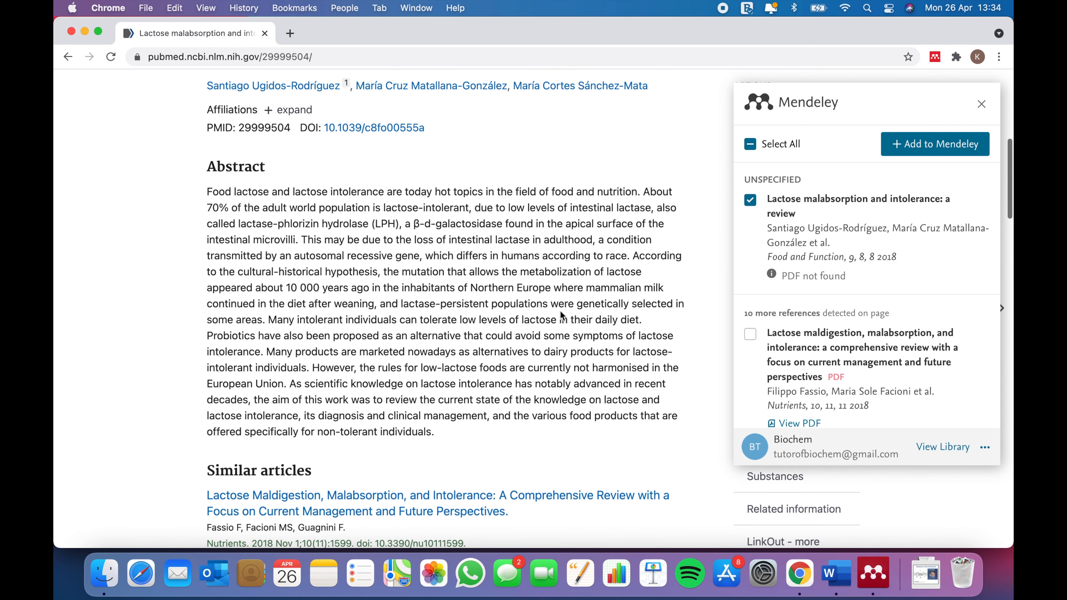
scroll(804, 269, down, 2)
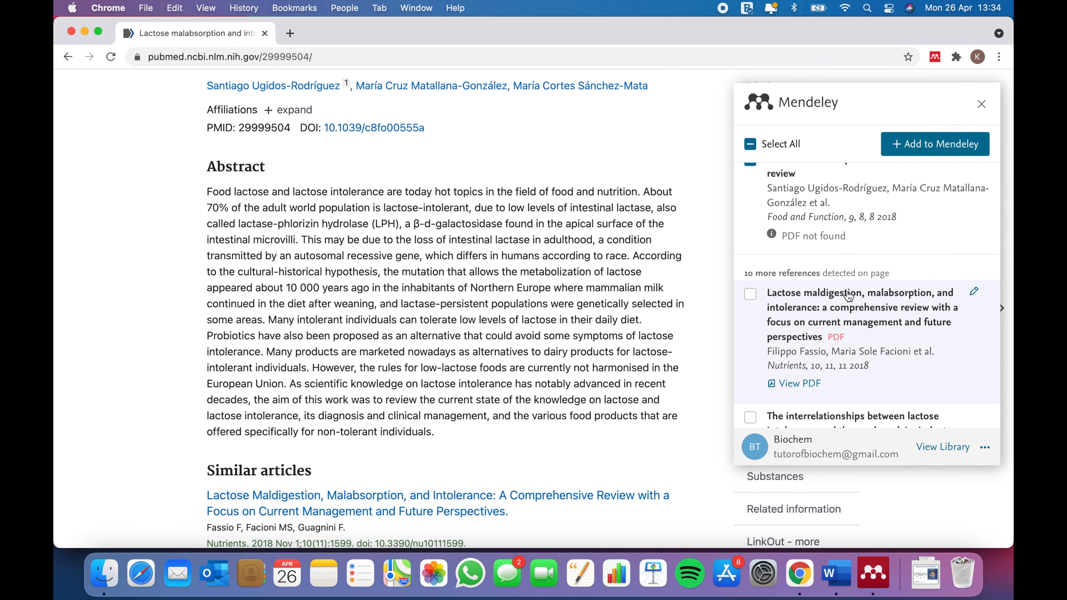
scroll(801, 195, up, 2)
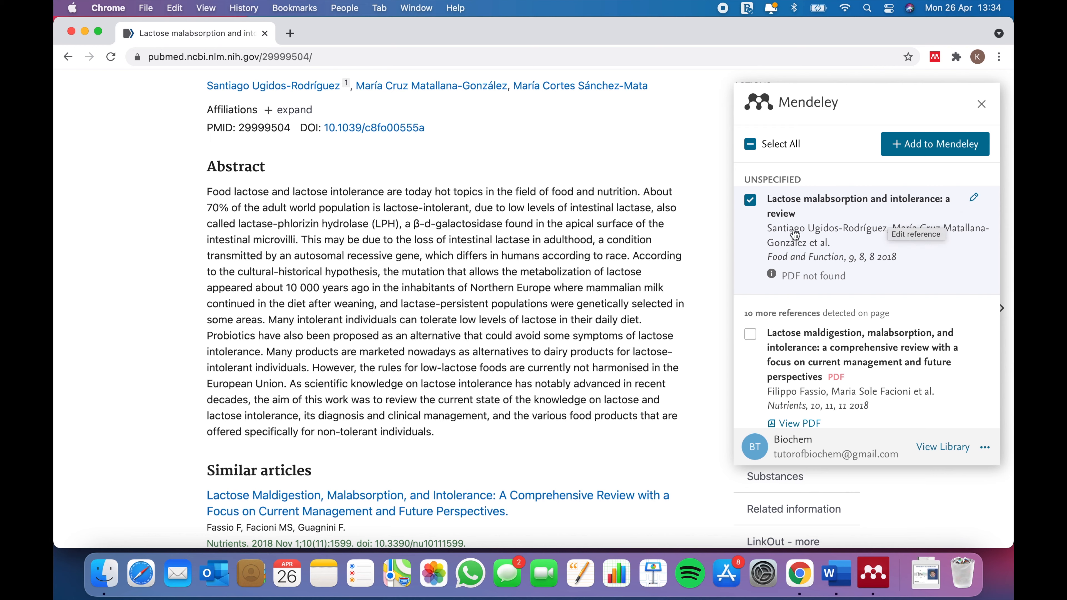
scroll(306, 422, down, 5)
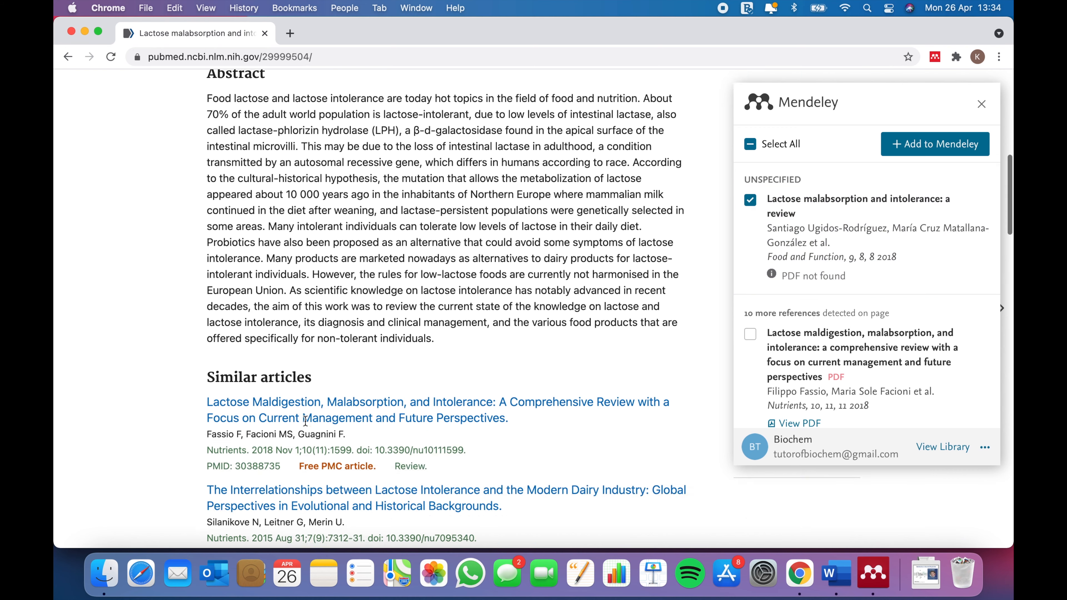
scroll(306, 422, up, 13)
scroll(312, 323, down, 4)
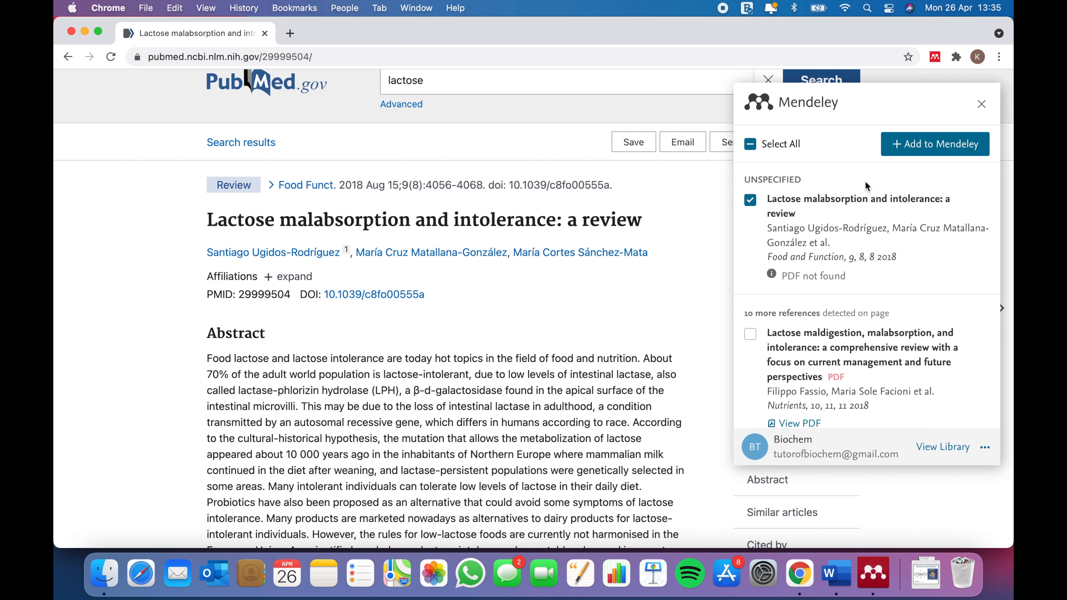
click(898, 147)
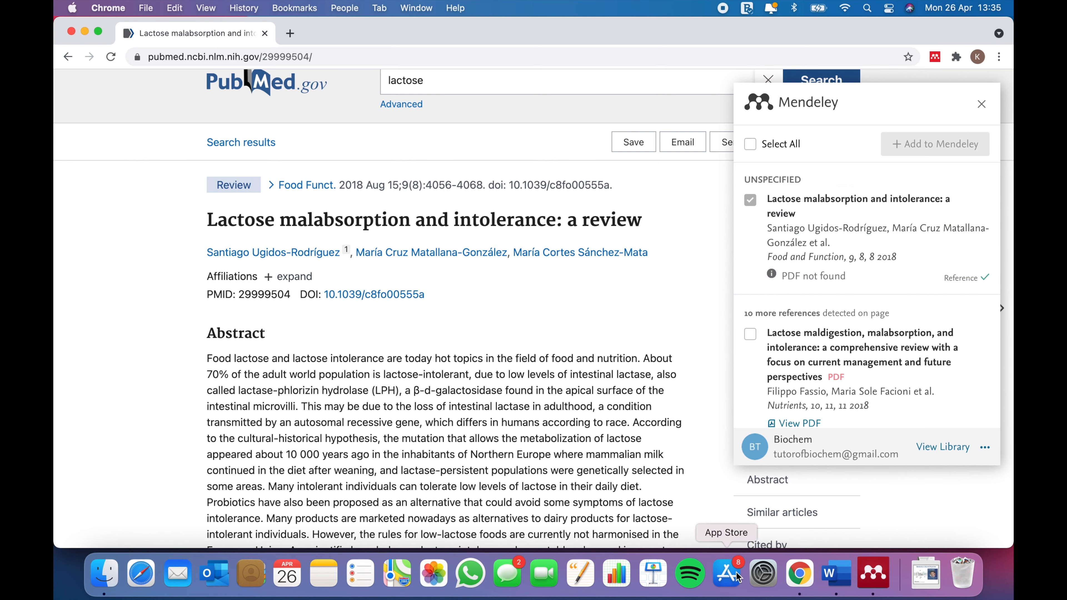
Launch Mendeley Desktop and sign in with the account e-mail and password.
click(869, 585)
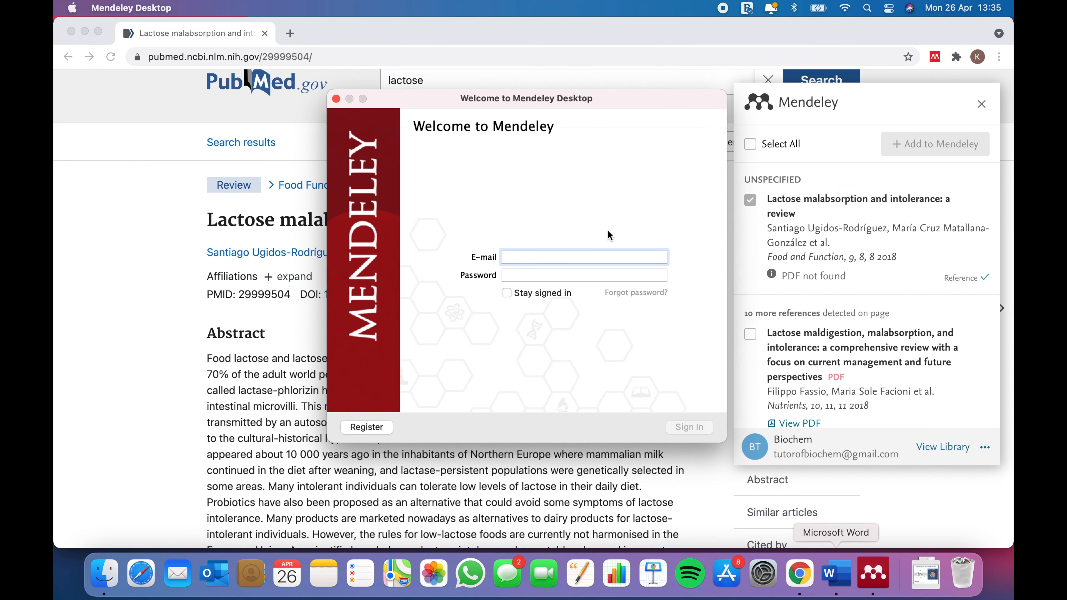
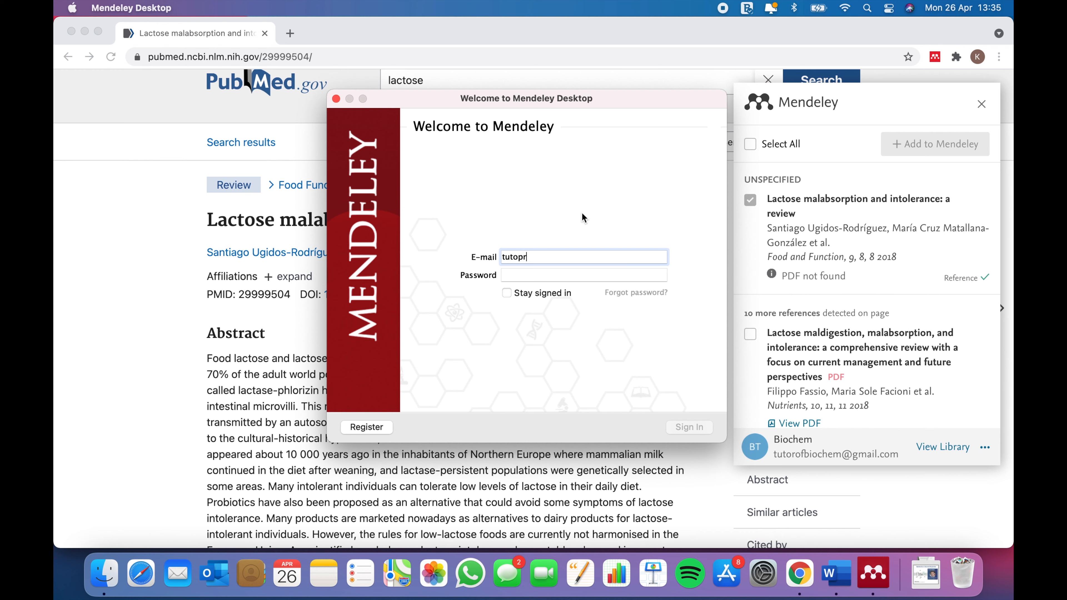
key(Tab)
text(•••••••)
key(Return)
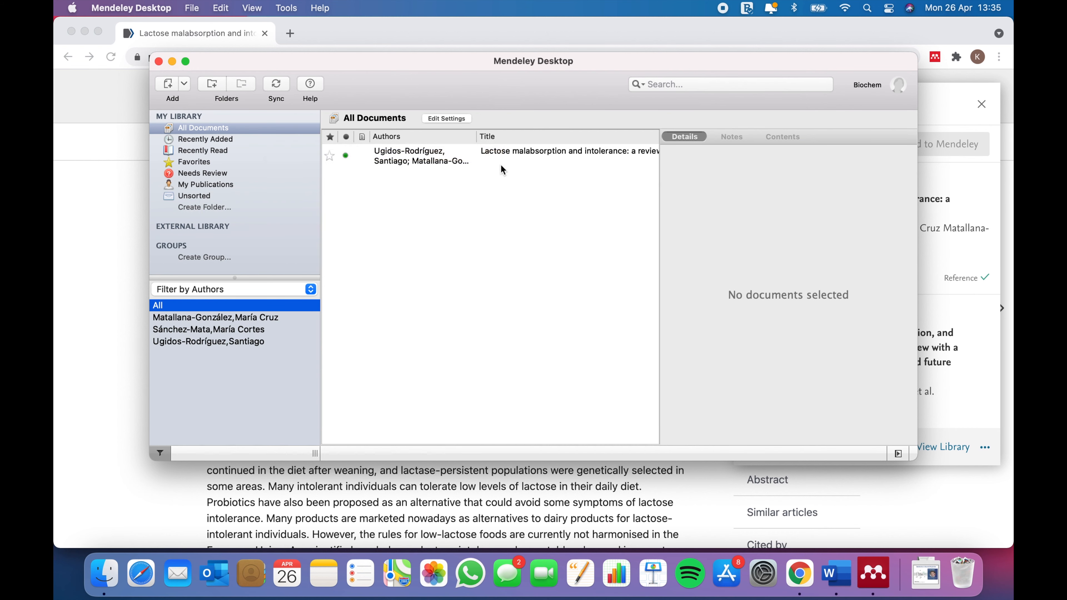
View the lactose review's details, deselect it, and sync the Mendeley Desktop library.
click(486, 156)
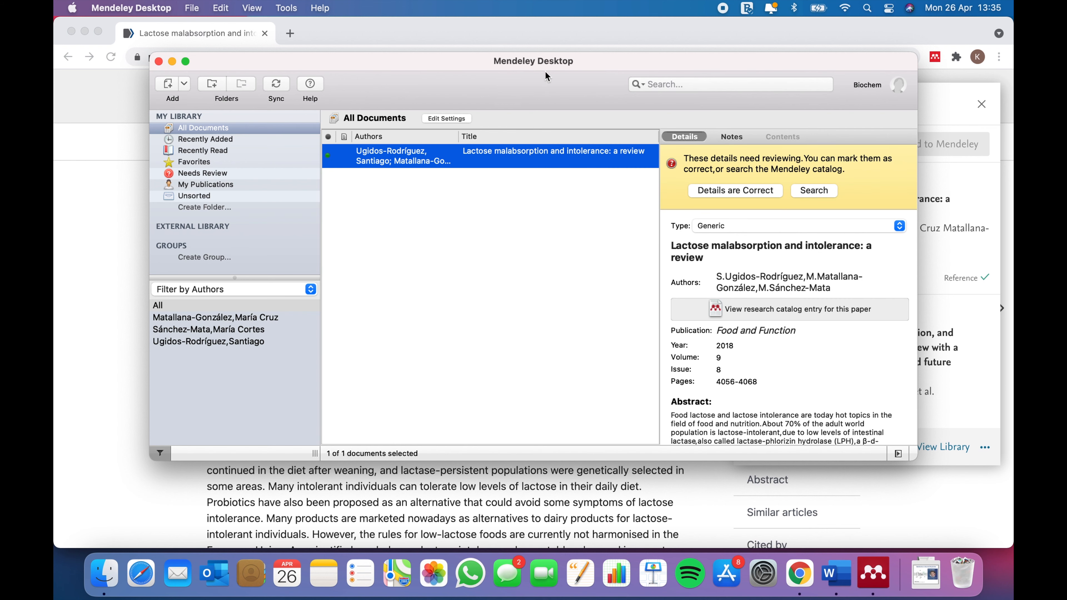
click(448, 290)
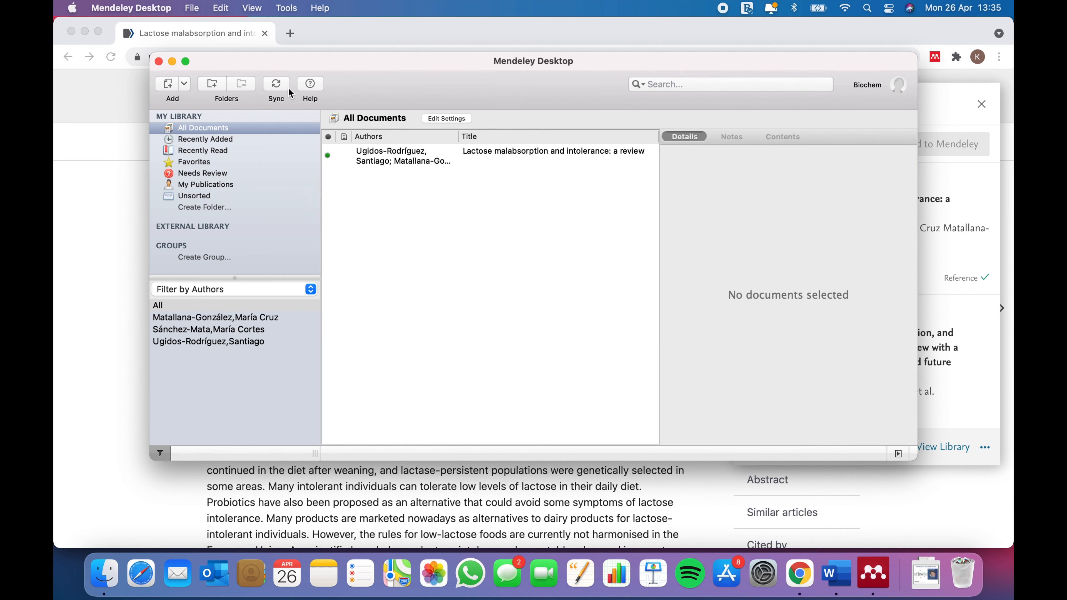
click(279, 91)
Create a library folder named 'Research', sync, and return to the PubMed article in Chrome.
click(183, 207)
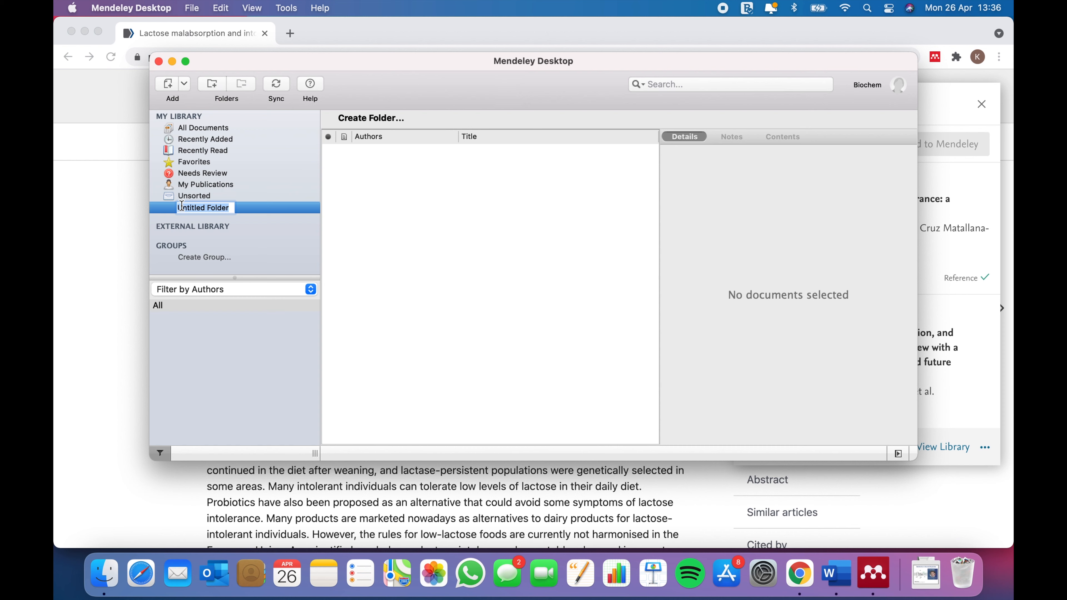
text(F)
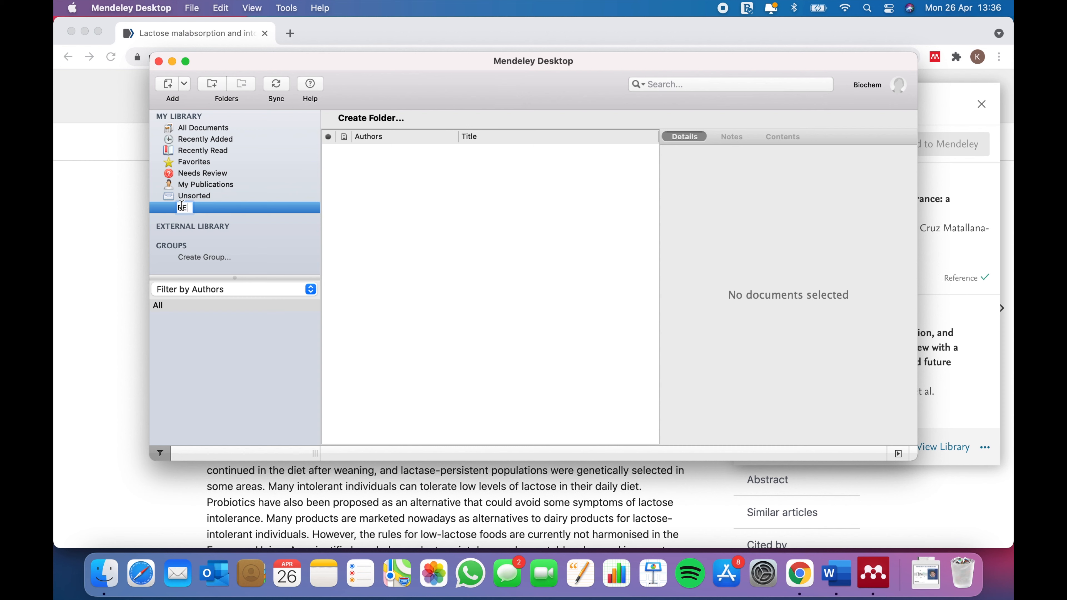
text(esearch)
key(Return)
click(467, 169)
key(super+r)
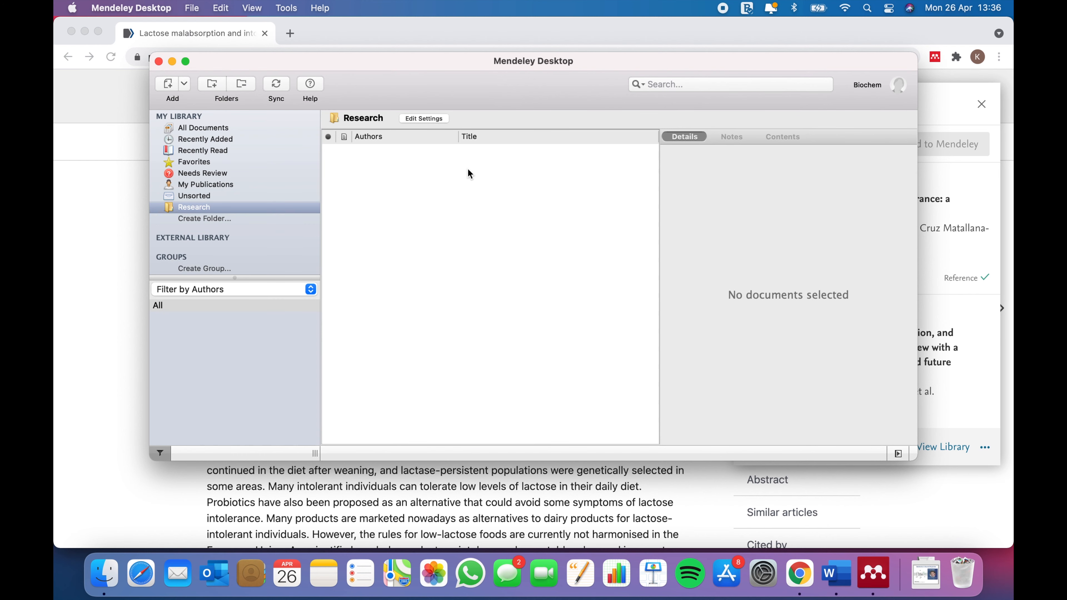
click(986, 111)
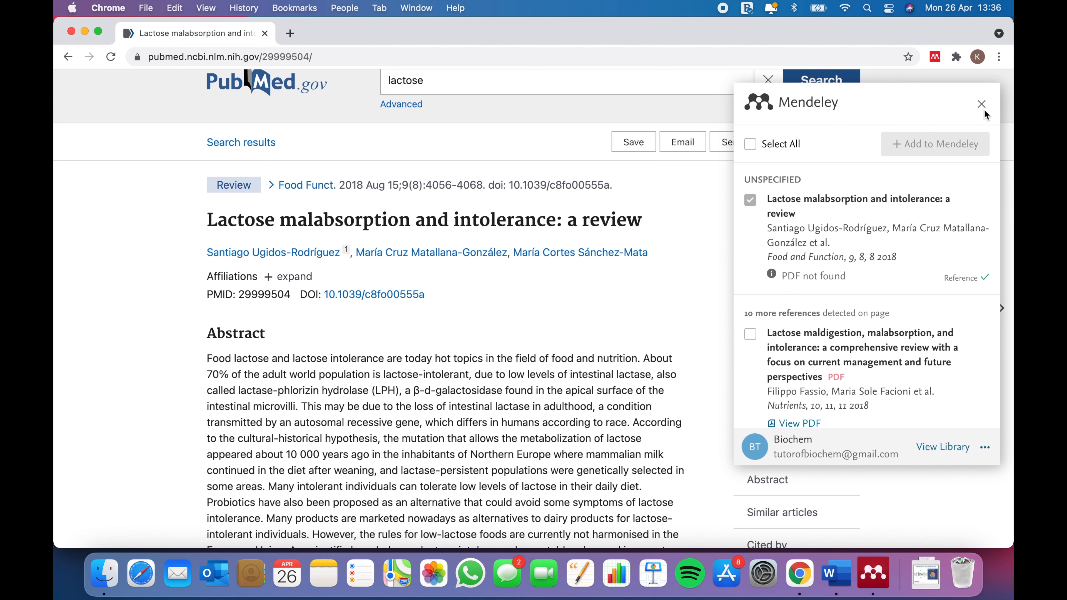
Open the Mendeley web library from the importer and accept the cookie notice.
click(983, 106)
click(935, 58)
click(935, 454)
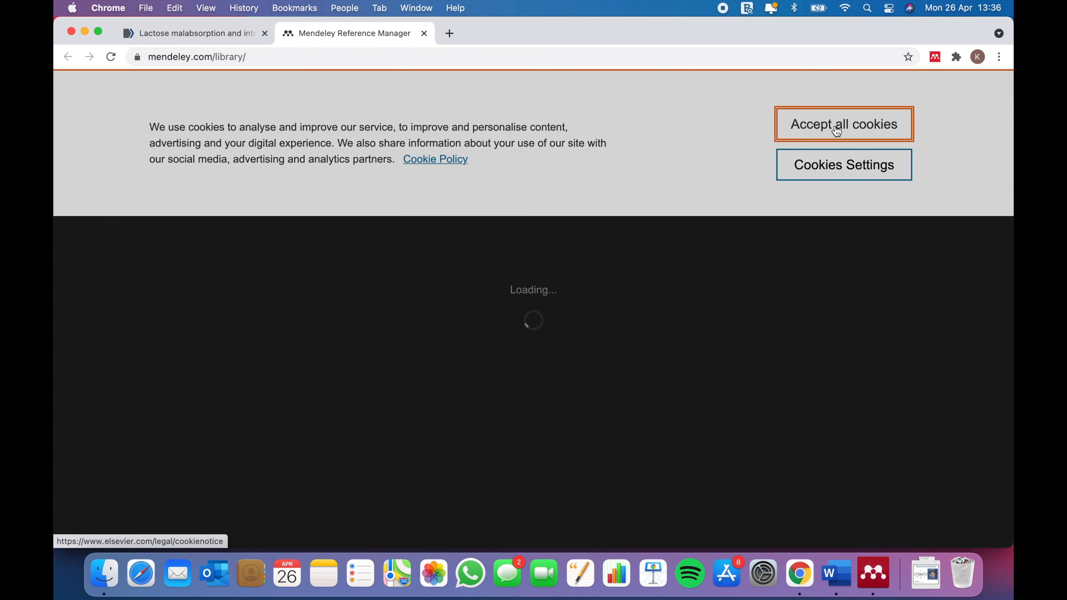
click(838, 132)
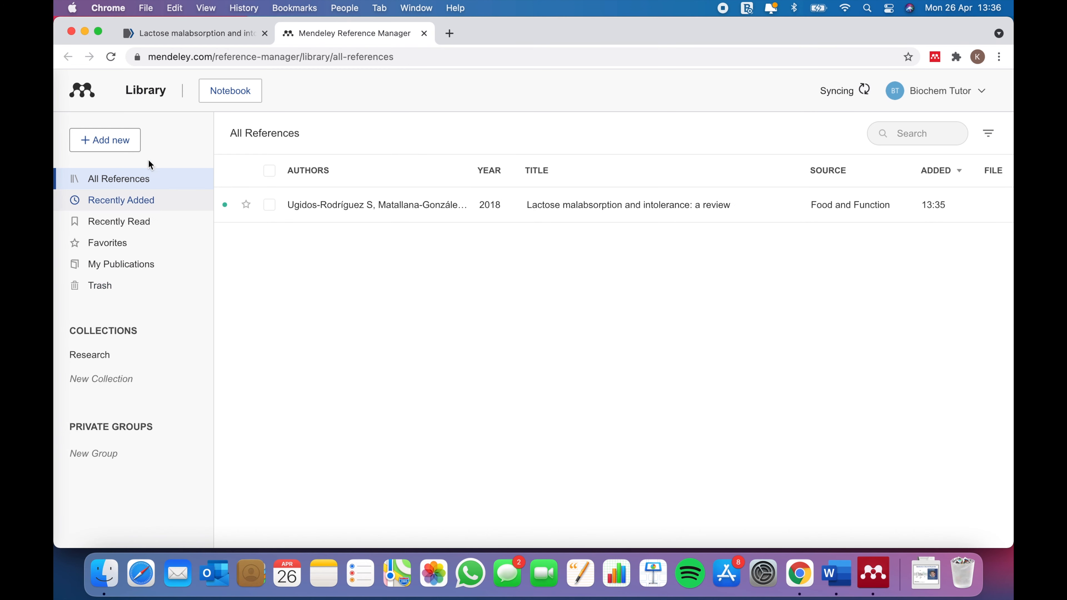
View the empty Research collection, then bring the Word document to the front.
click(153, 354)
click(74, 357)
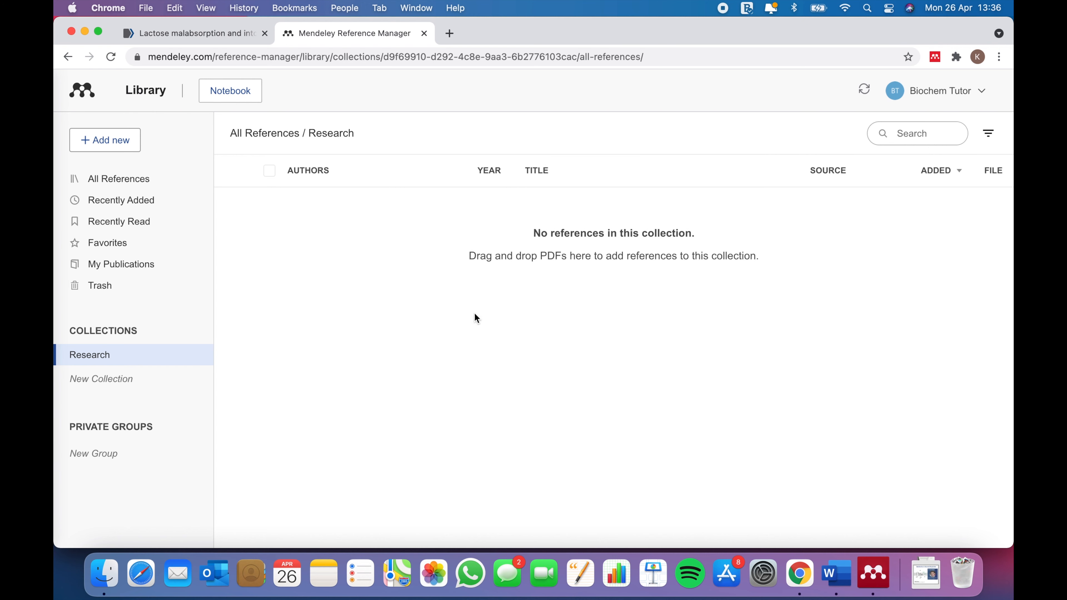
click(835, 590)
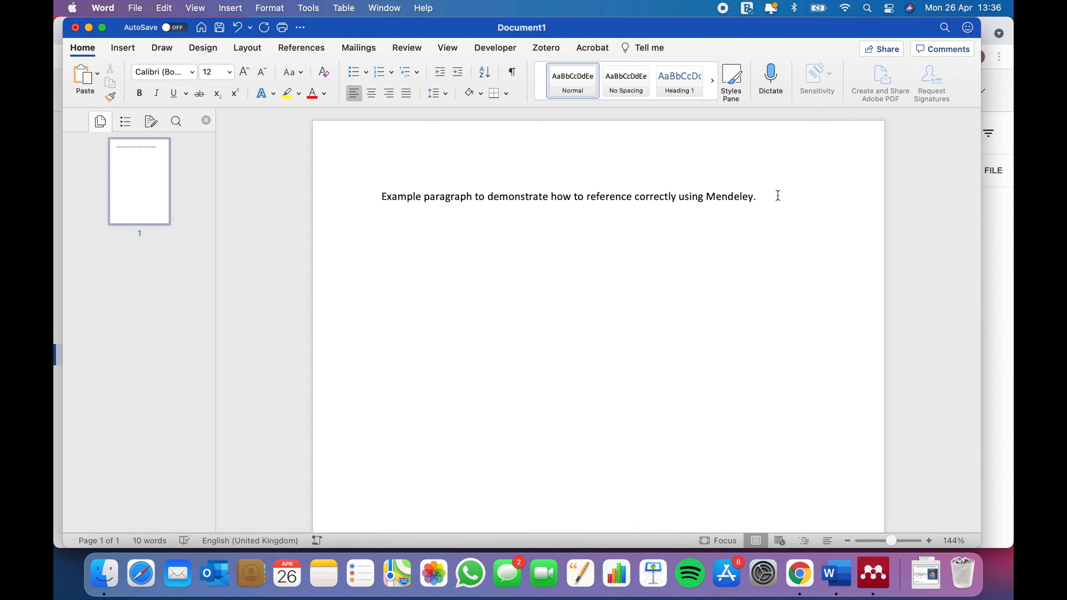
Insert a space before the period after 'Mendeley' and show the References tab's Mendeley tools.
click(752, 197)
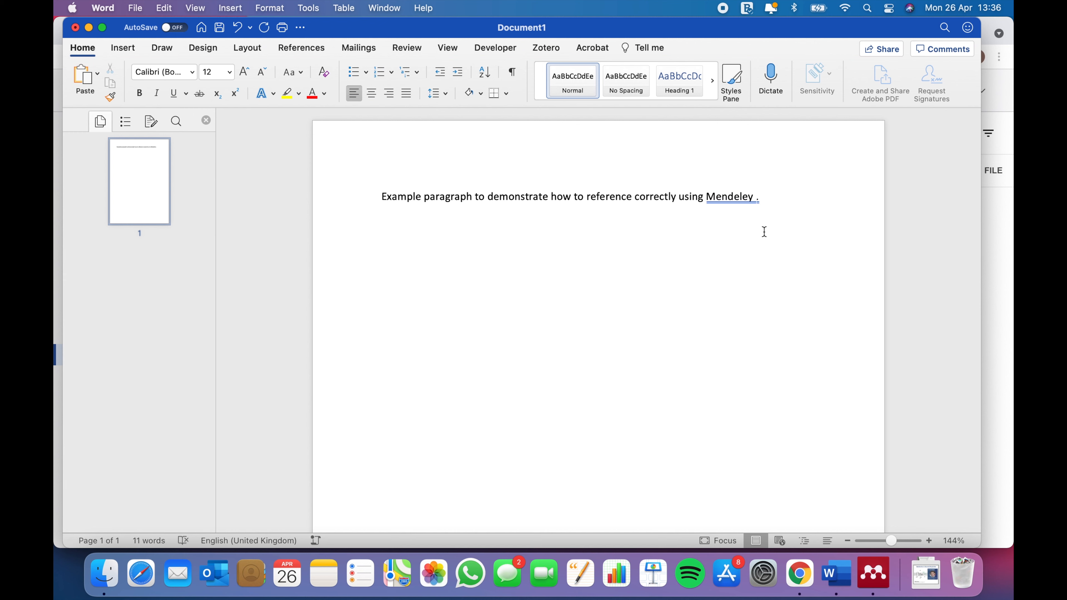
click(312, 50)
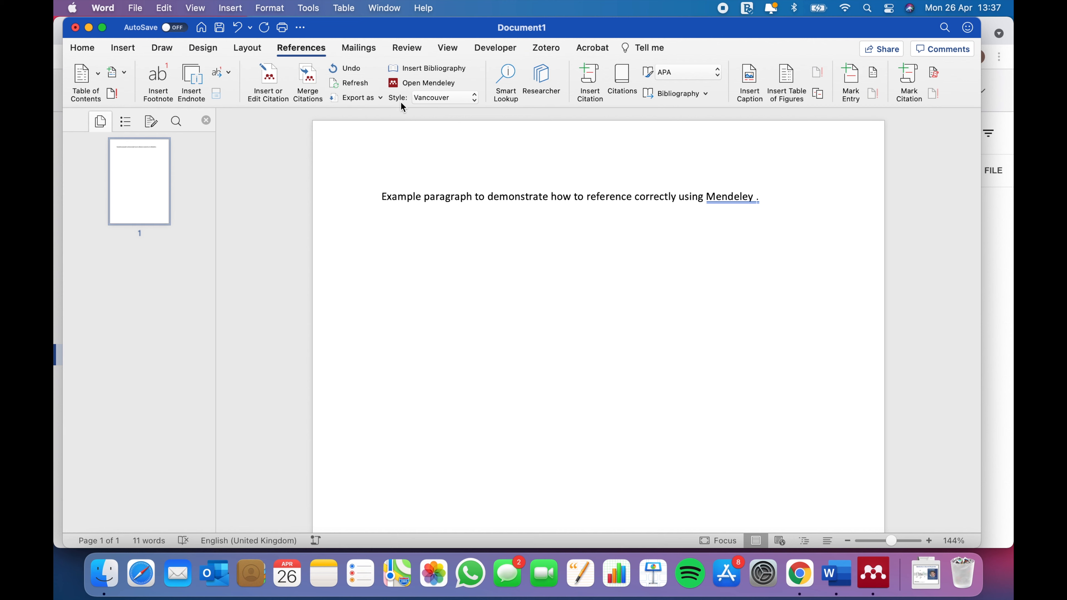
click(424, 98)
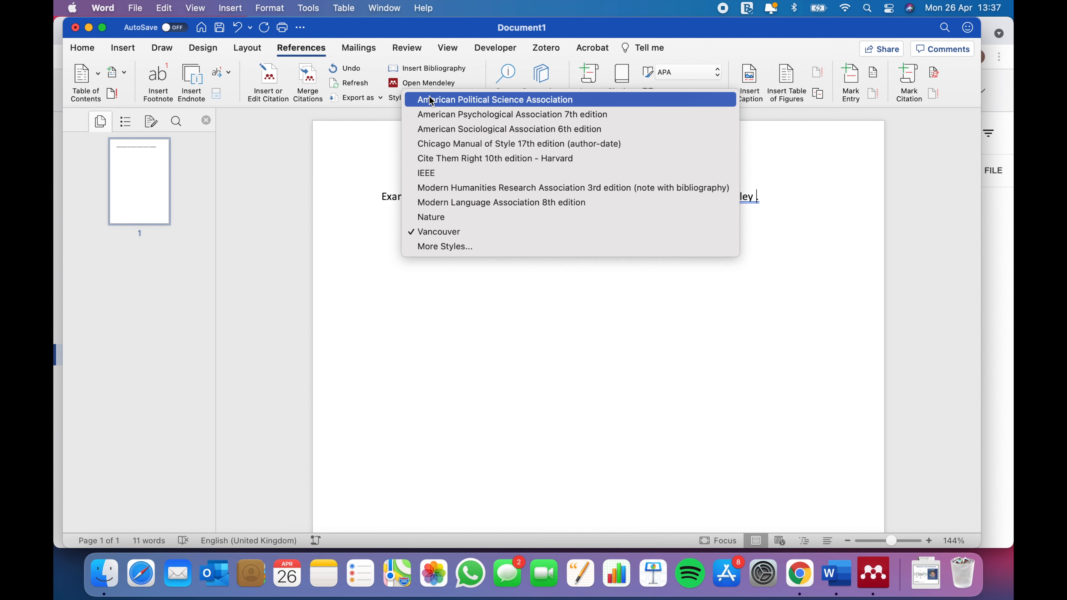
click(499, 248)
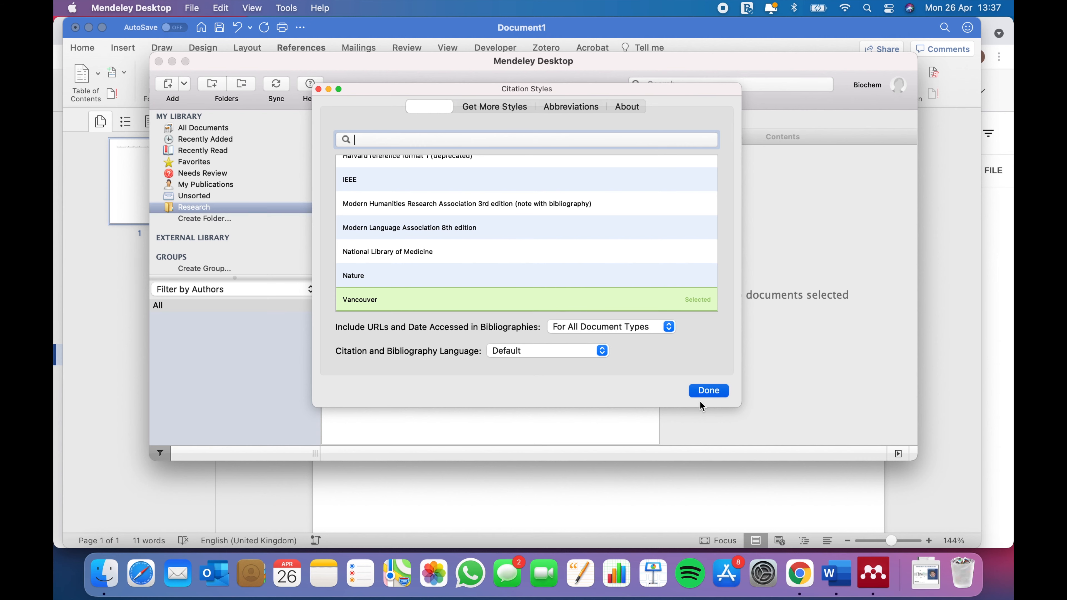
click(697, 392)
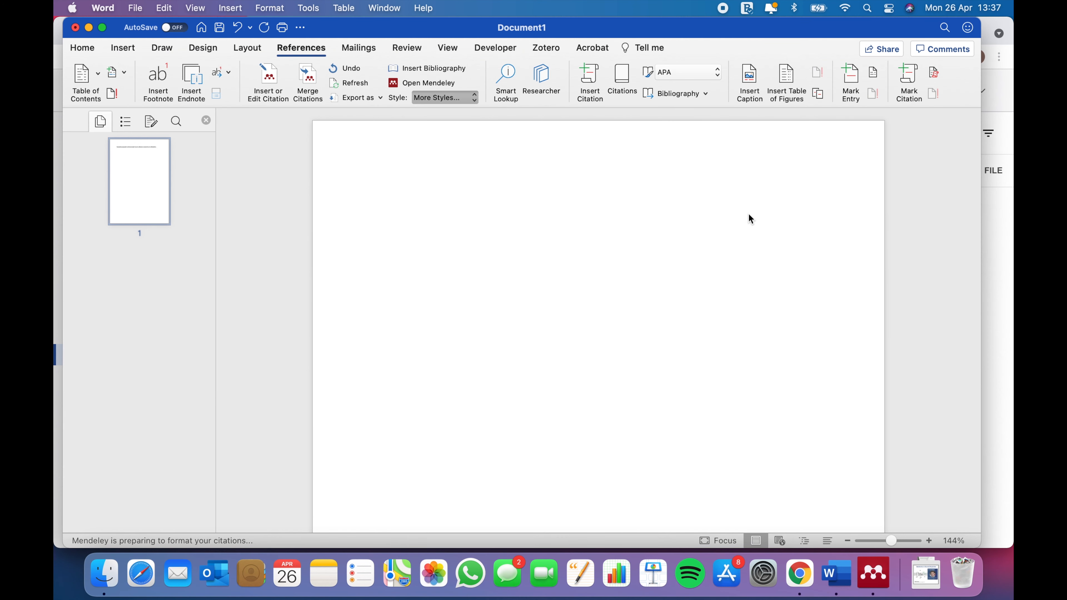
click(625, 201)
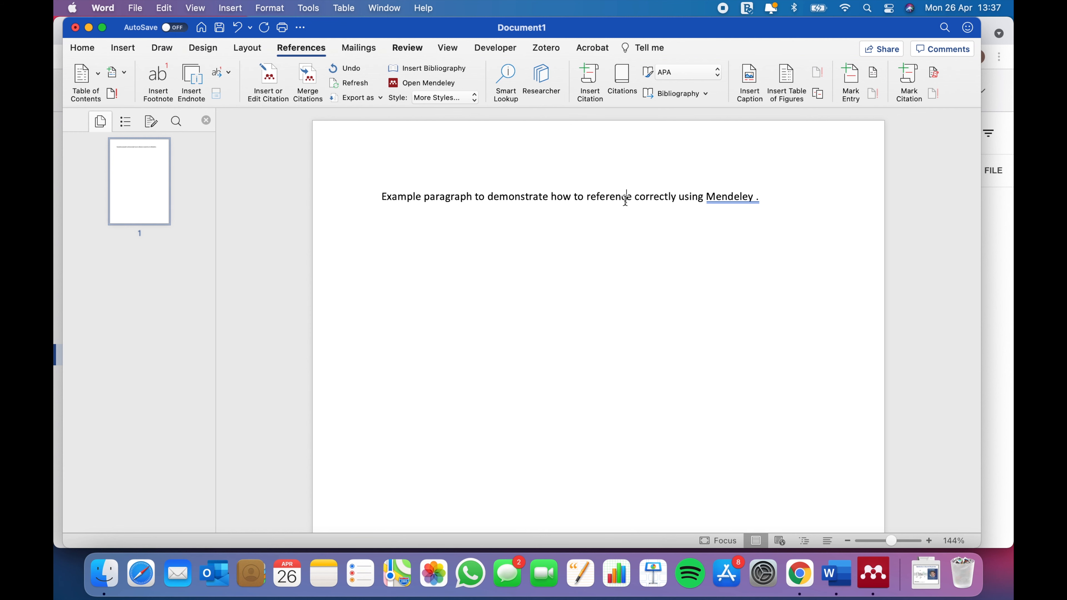
Cite the Lactose malabsorption review as (1) after 'Mendeley', then type '. References'.
click(756, 196)
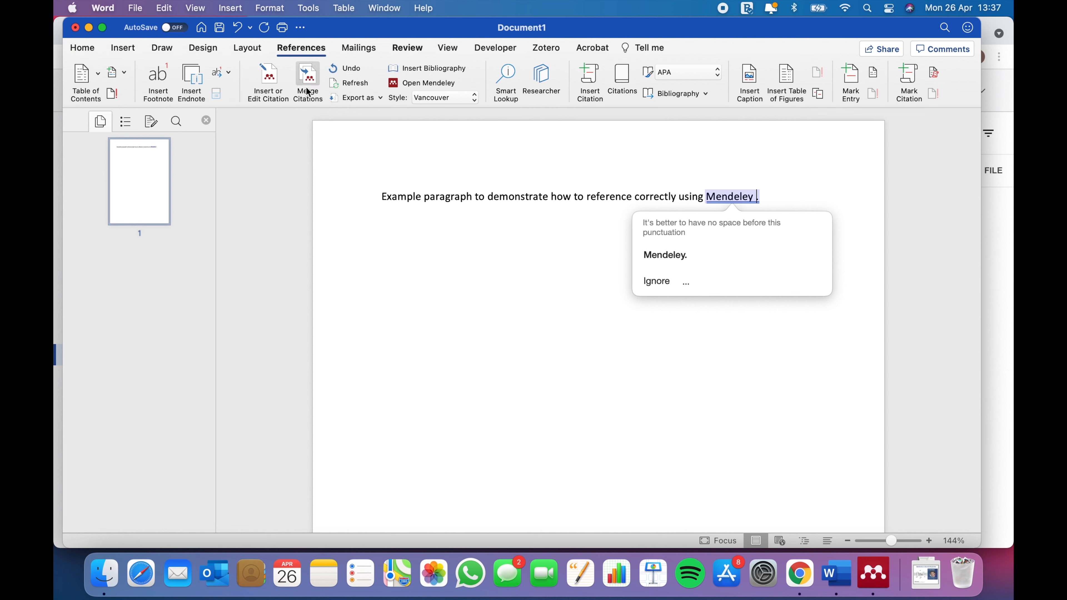
click(269, 79)
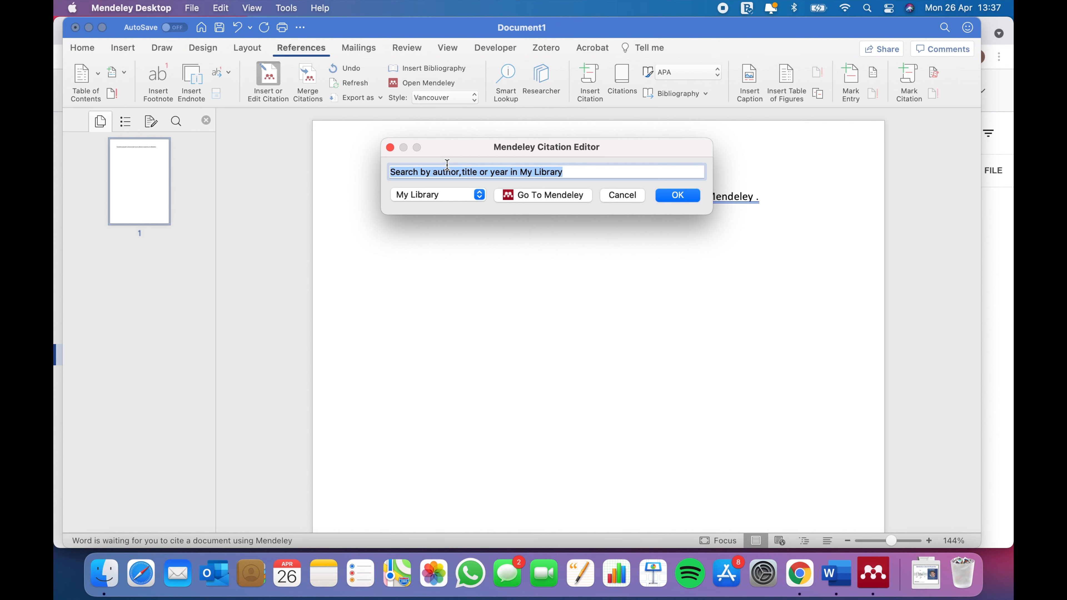
text(lacto)
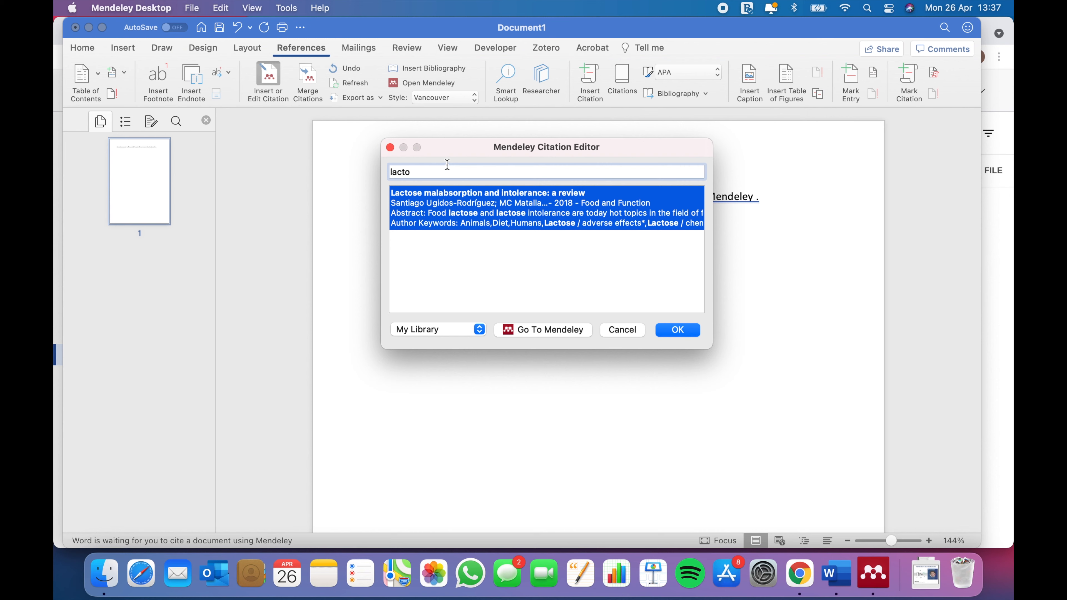
key(Return)
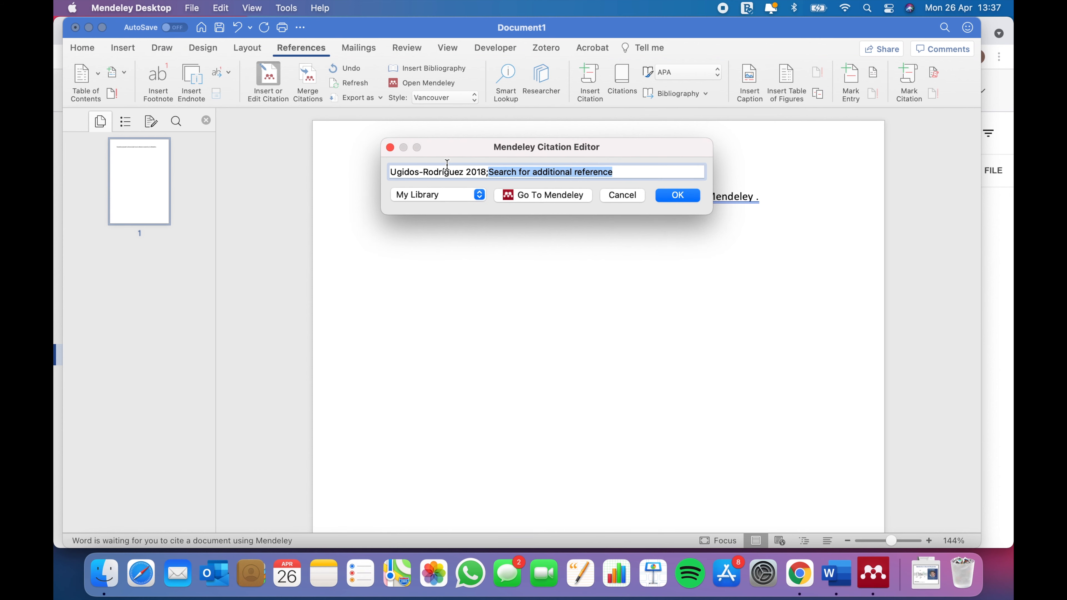
key(Return)
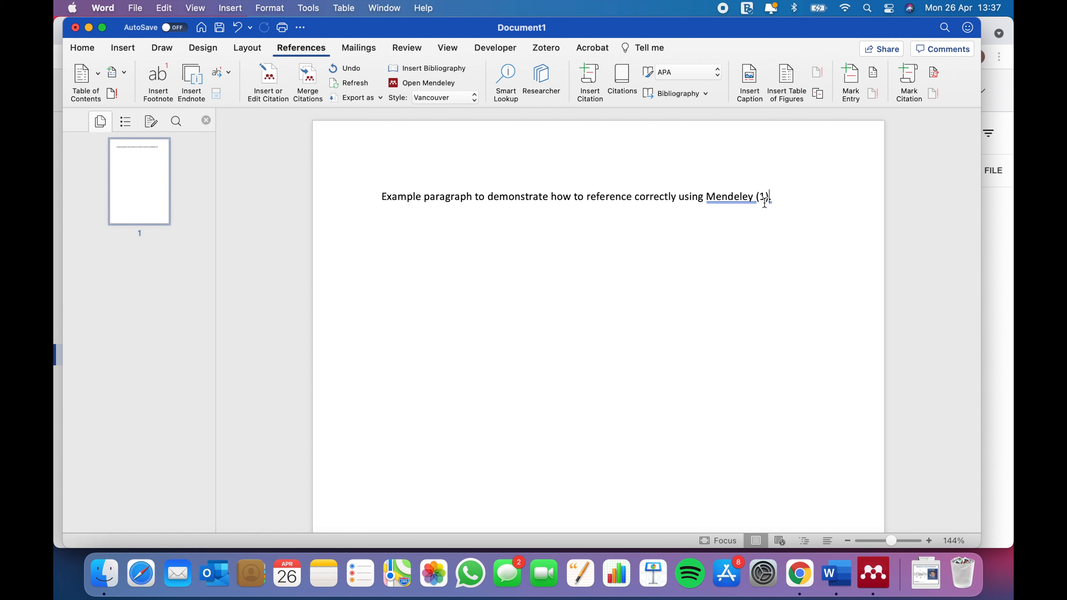
text(. References)
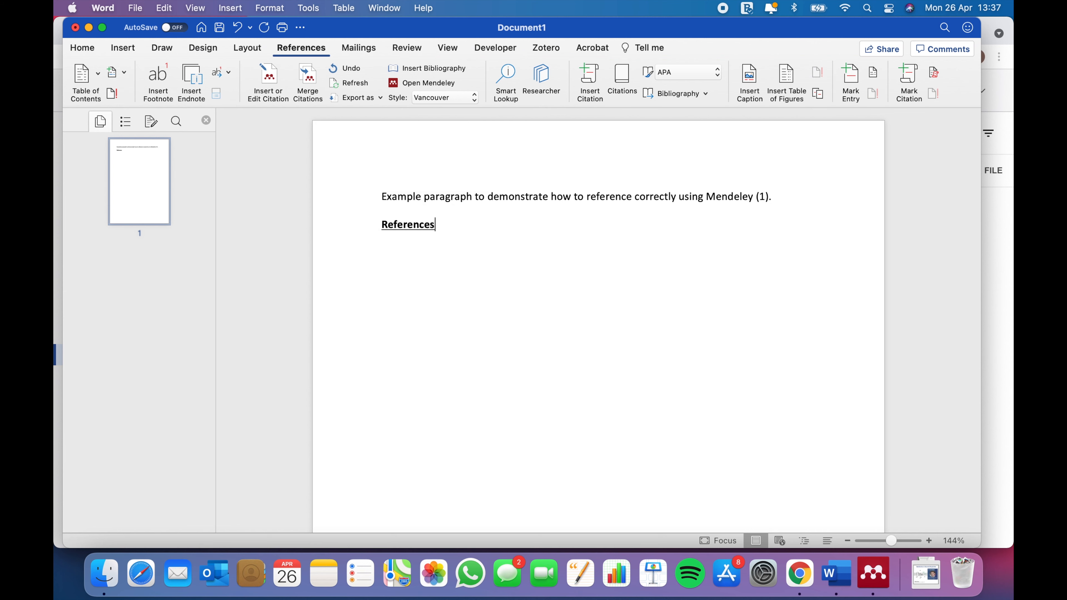
Insert the Vancouver bibliography entry for the lactose review below the References heading.
key(Return)
click(407, 74)
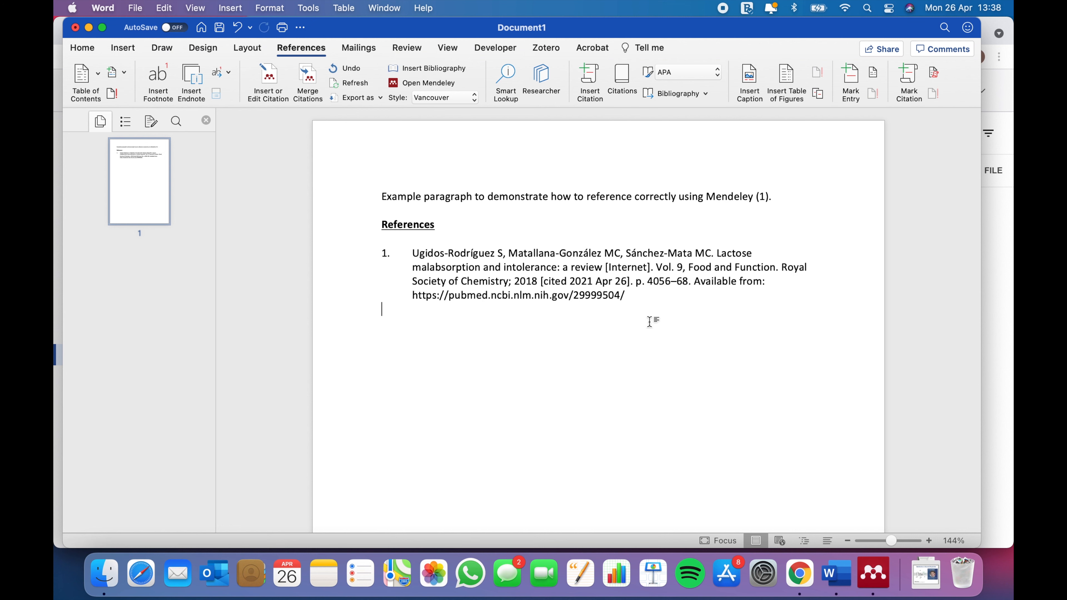
scroll(649, 321, down, 3)
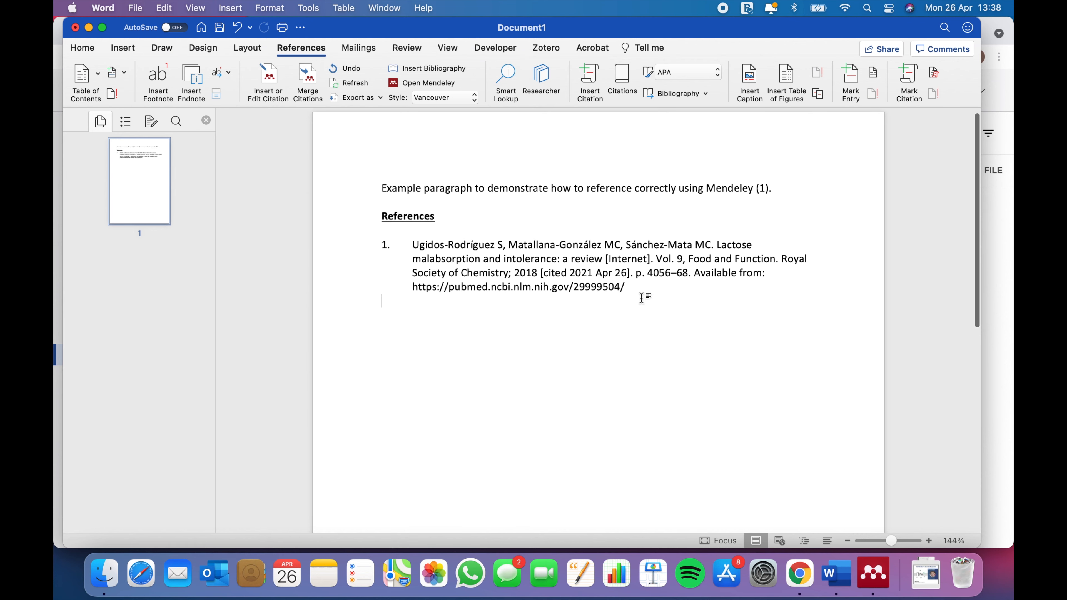
scroll(684, 357, up, 4)
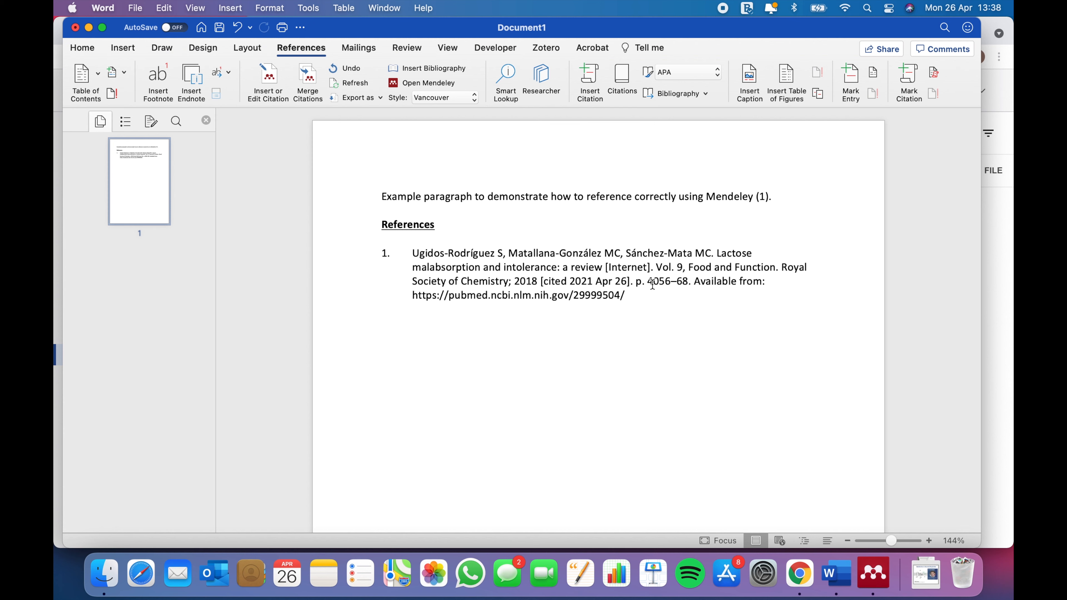
drag(648, 303, 380, 252)
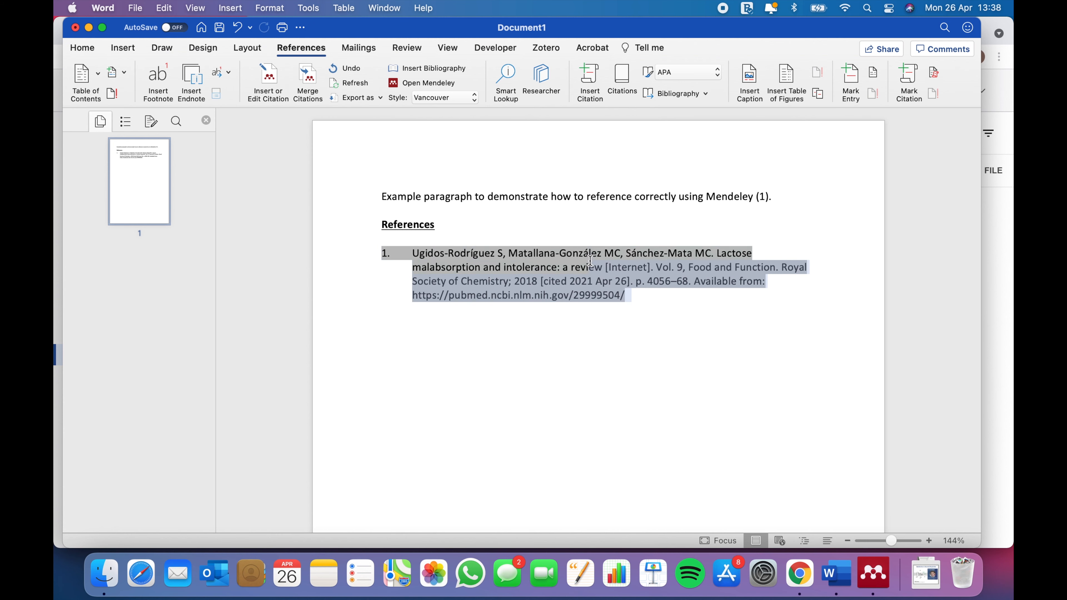
click(612, 332)
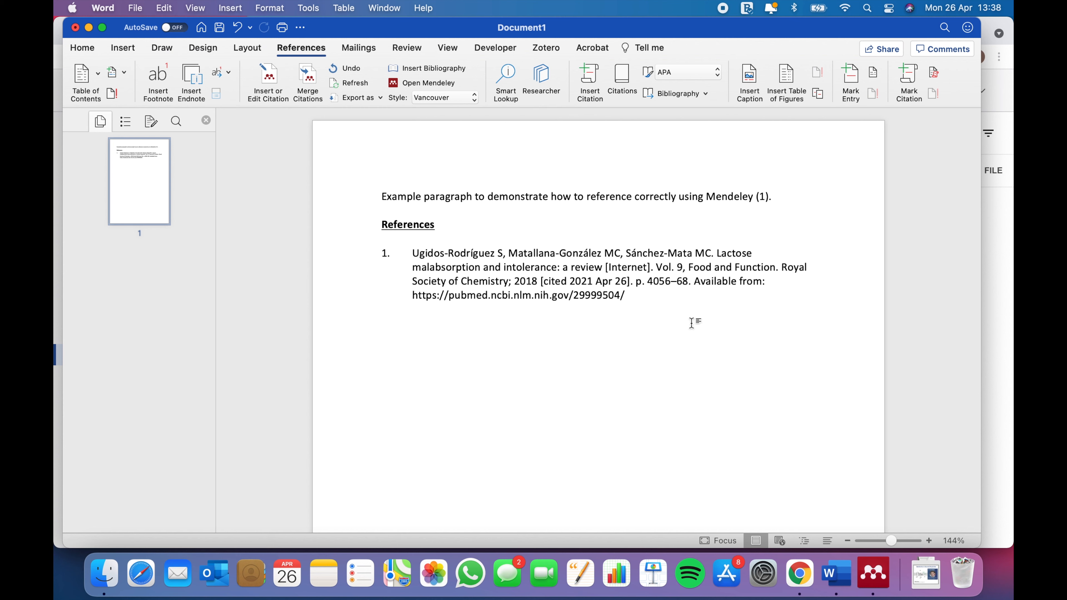
click(664, 293)
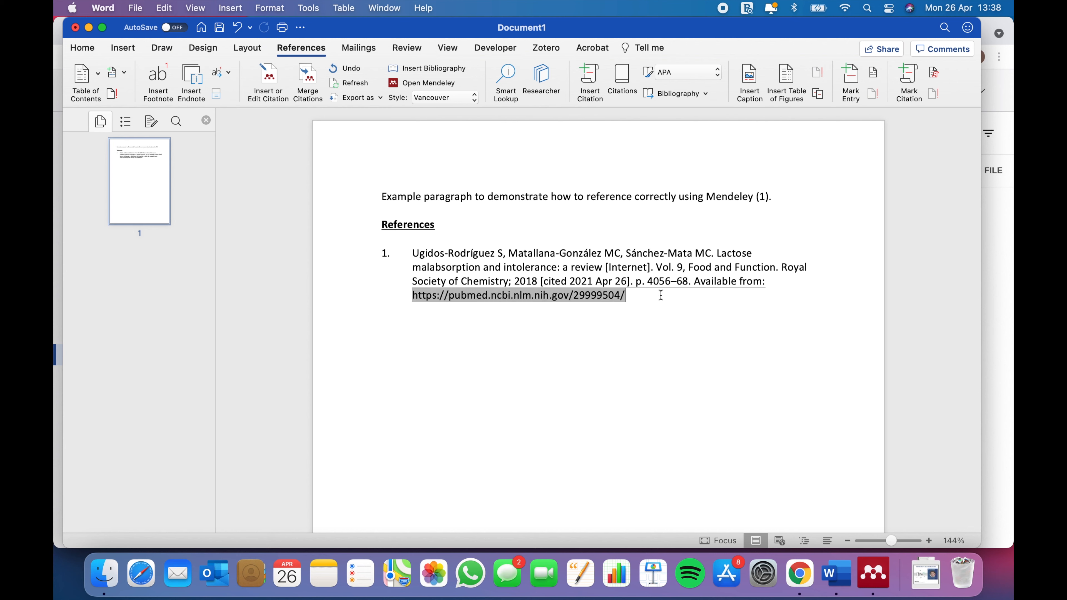
click(651, 319)
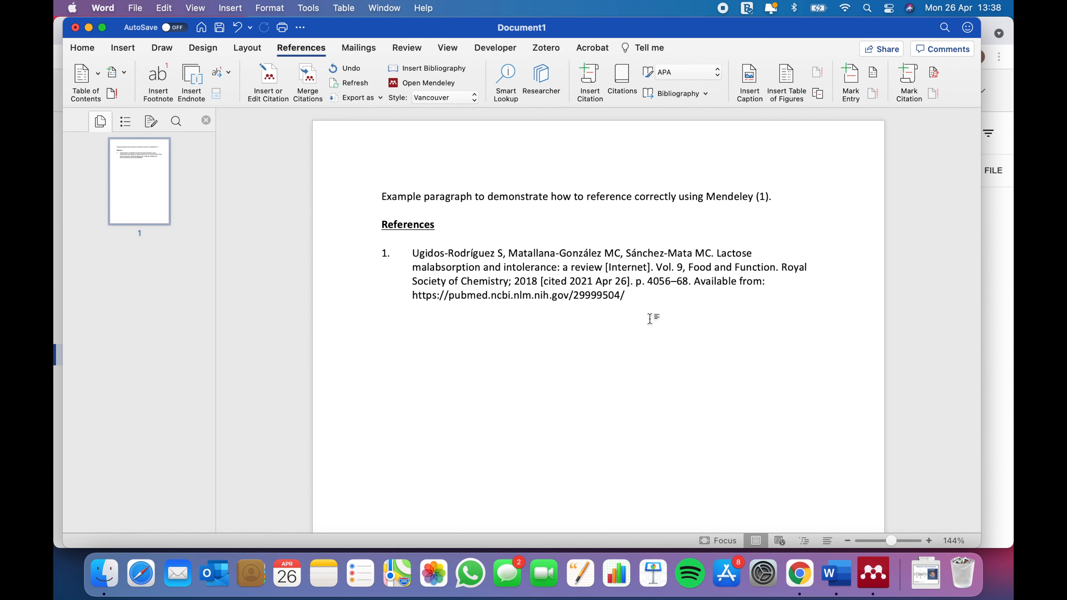